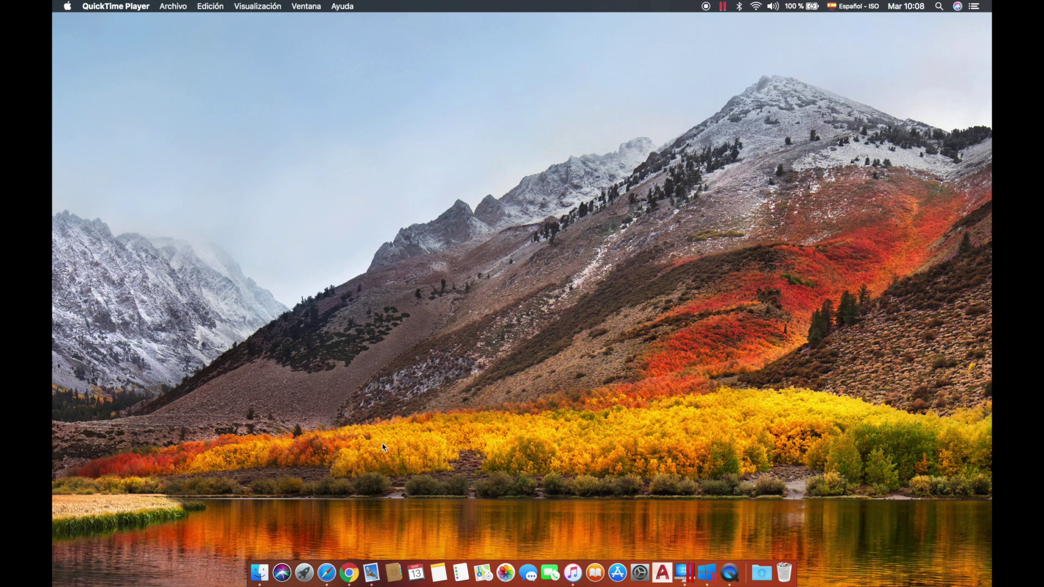
- Load ultimaker.com in Safari and reach the Cura 3.2.1 for macOS download form
click(327, 573)
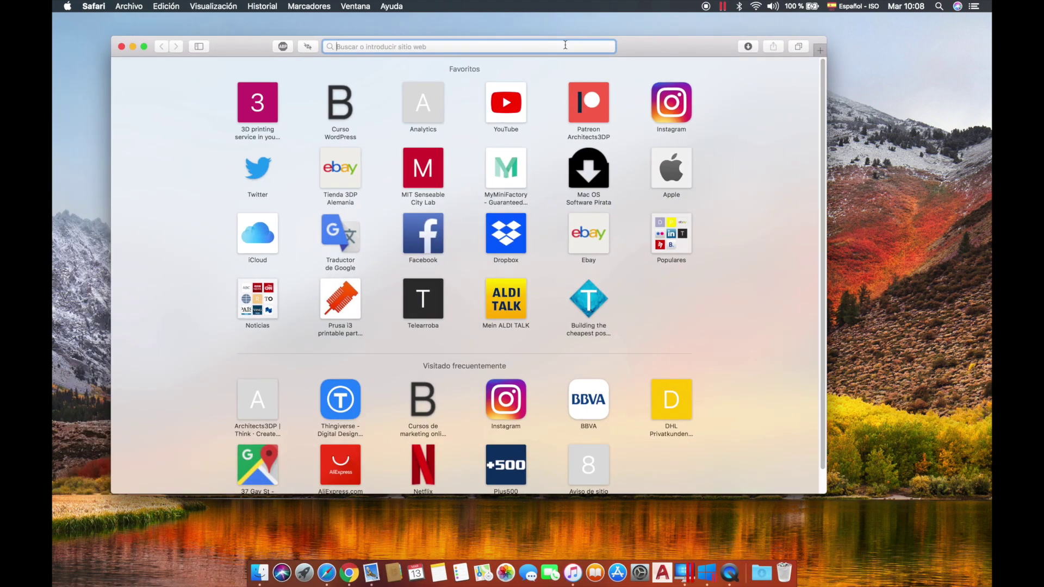
text(ultimaker.com)
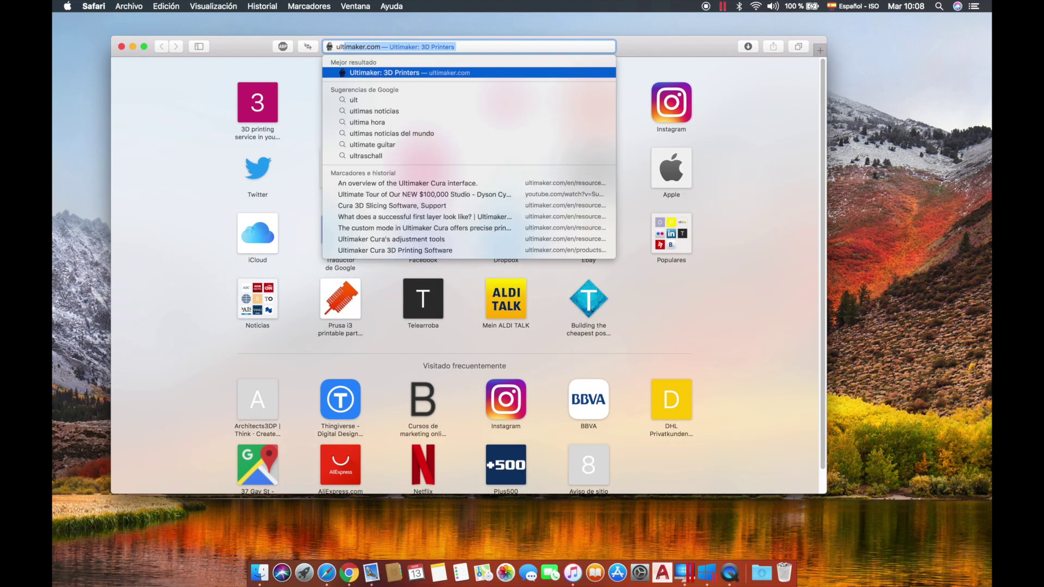
key(Return)
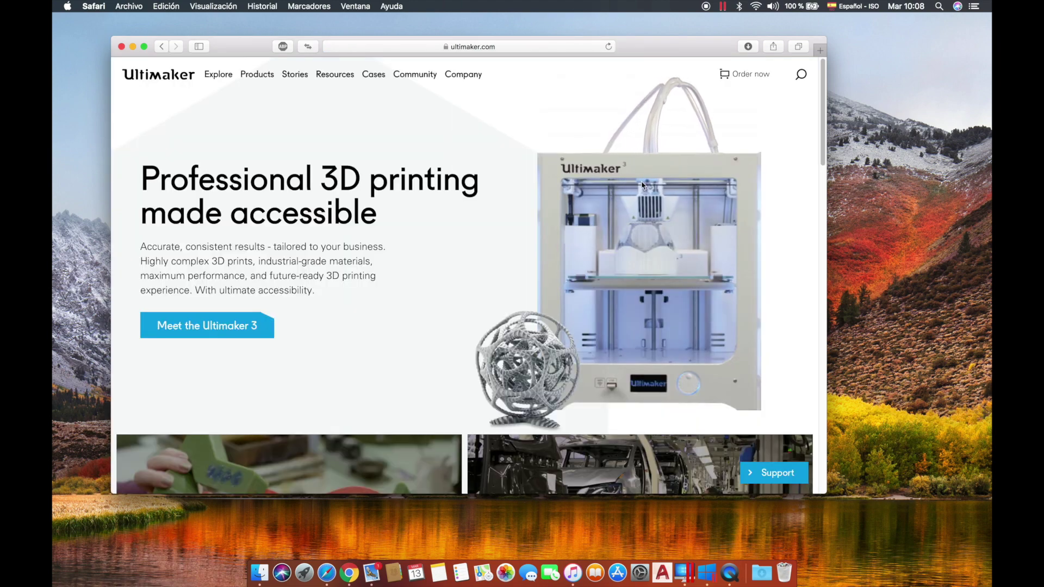
mouse_move(266, 80)
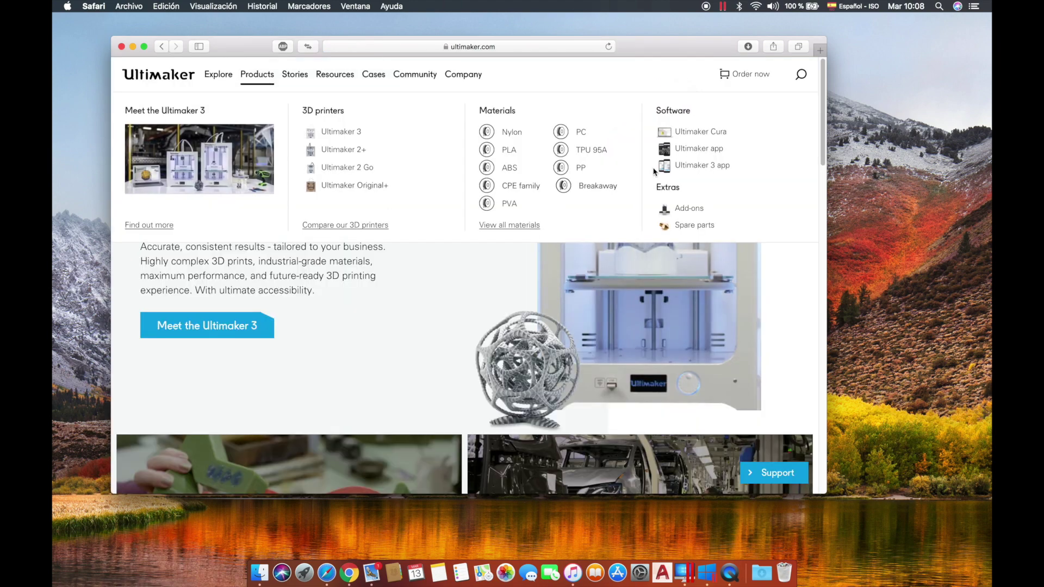
click(690, 134)
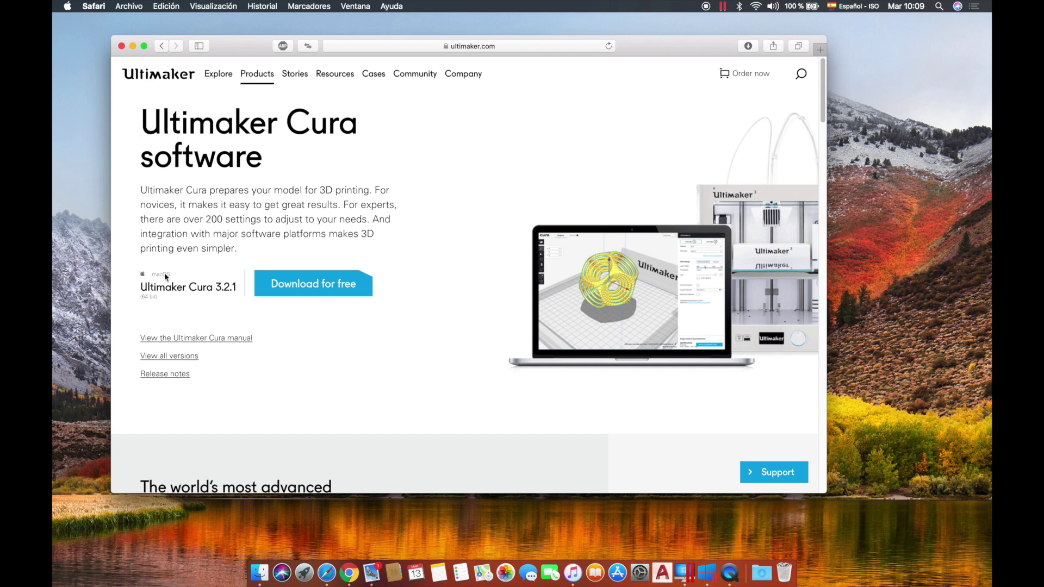
click(292, 290)
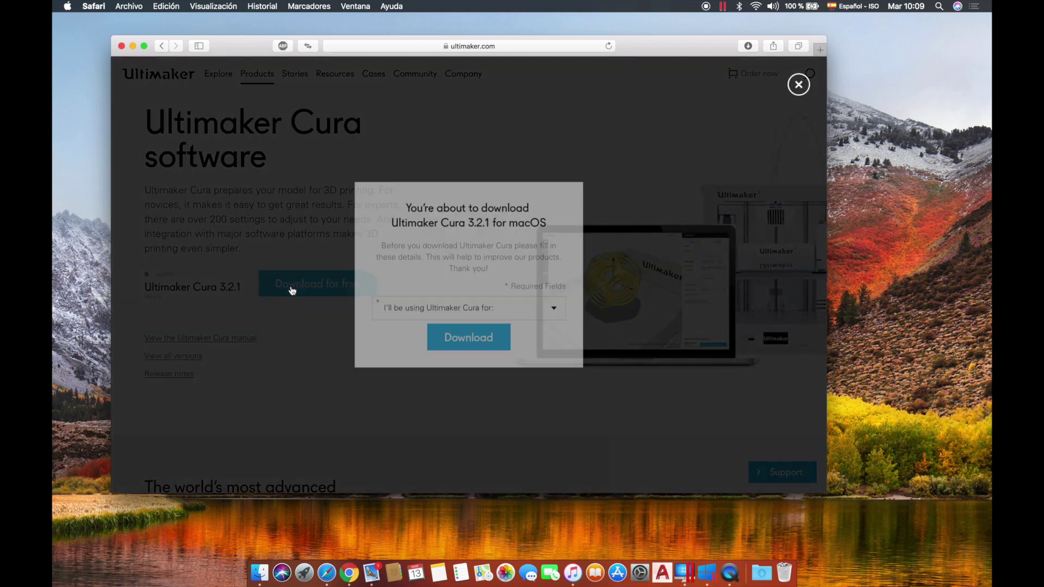
- Download Cura 3.2.1 for macOS choosing 'I don't want to share any information', then check downloads
click(429, 308)
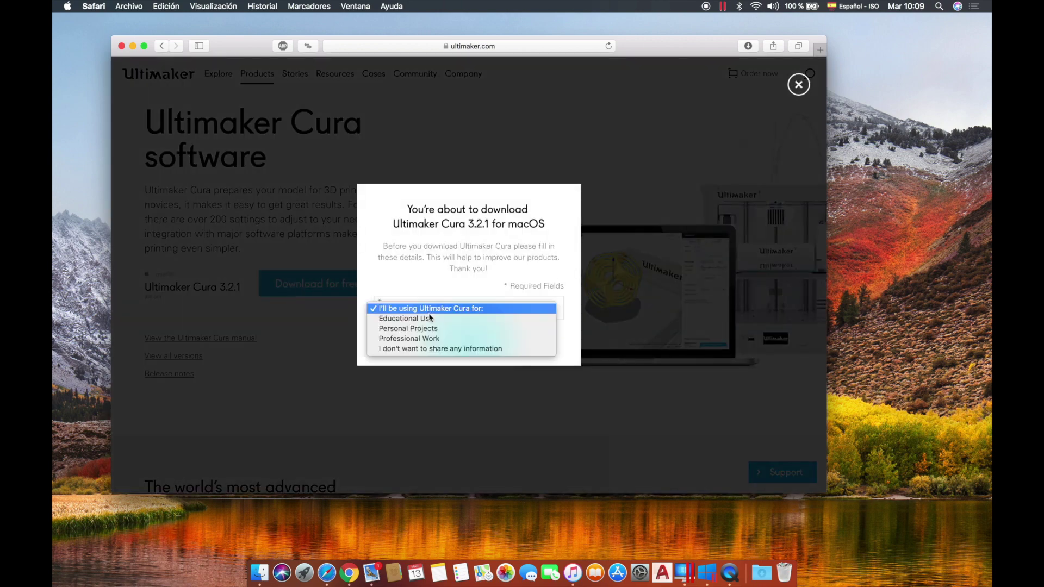
click(439, 349)
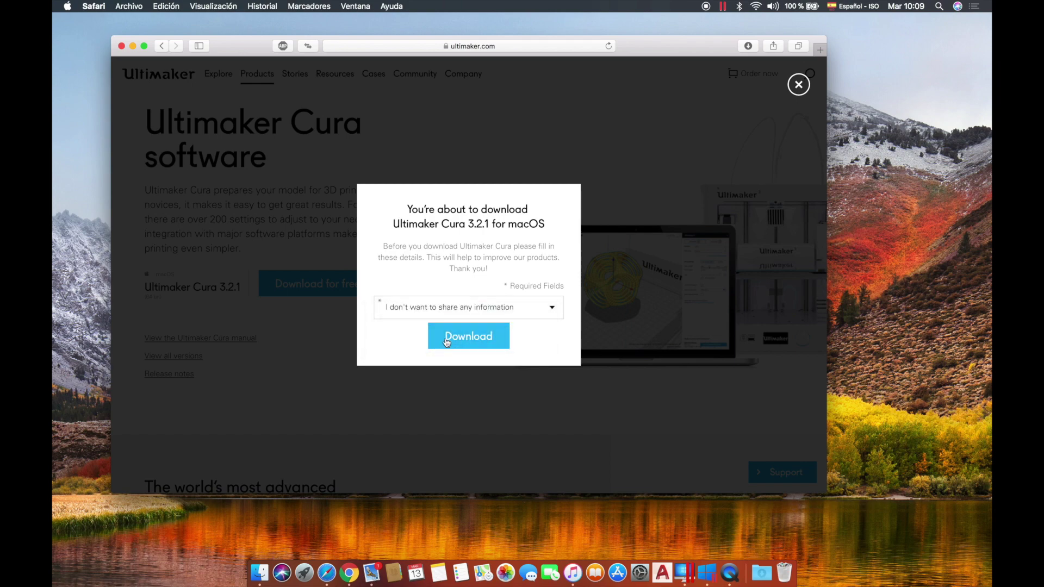
click(446, 342)
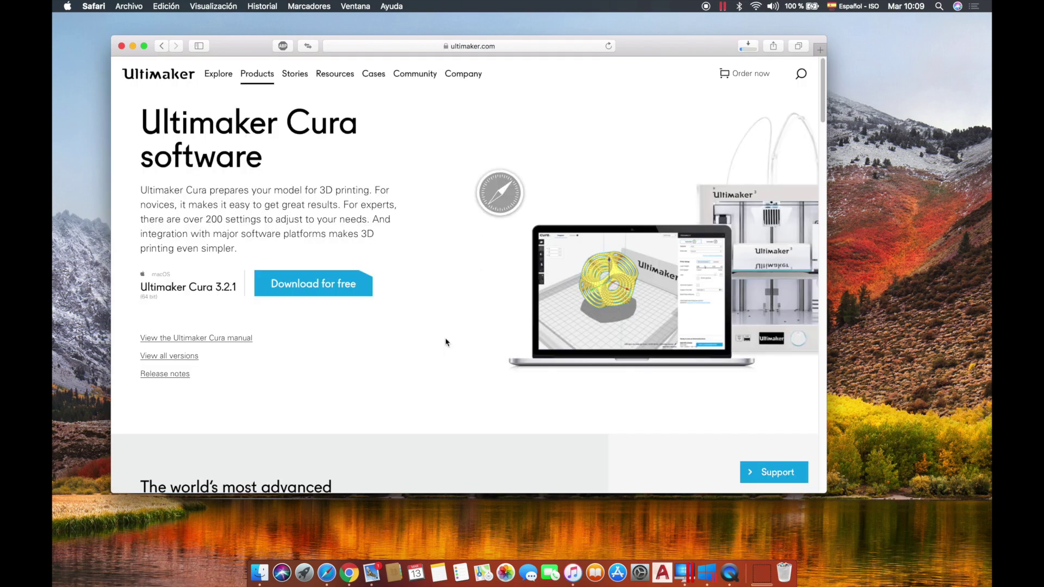
click(748, 50)
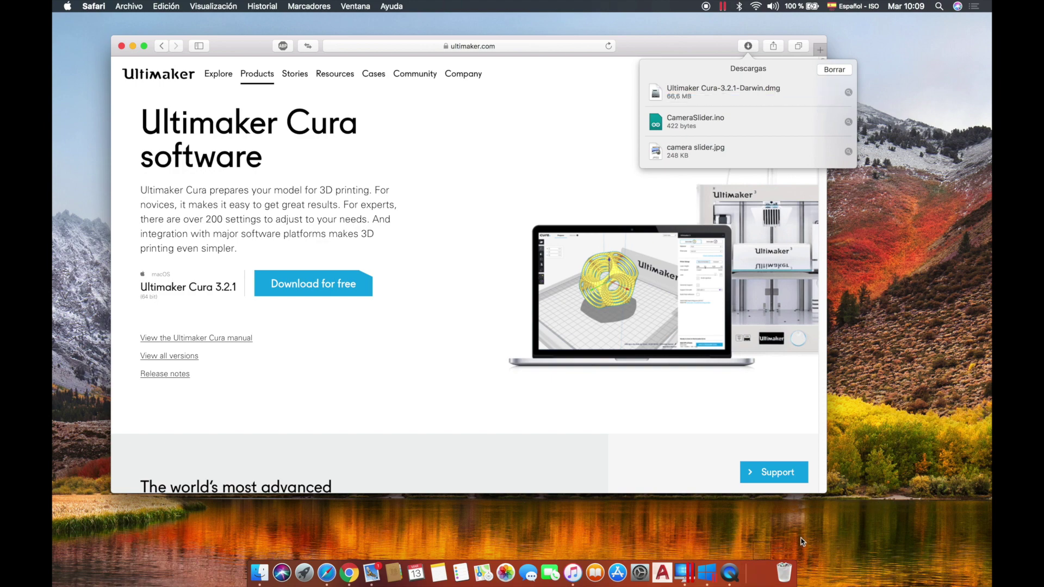
- Mount the Cura-3.2.1-Darwin disk image, copy Ultimaker Cura into Applications, and close Finder windows
click(764, 568)
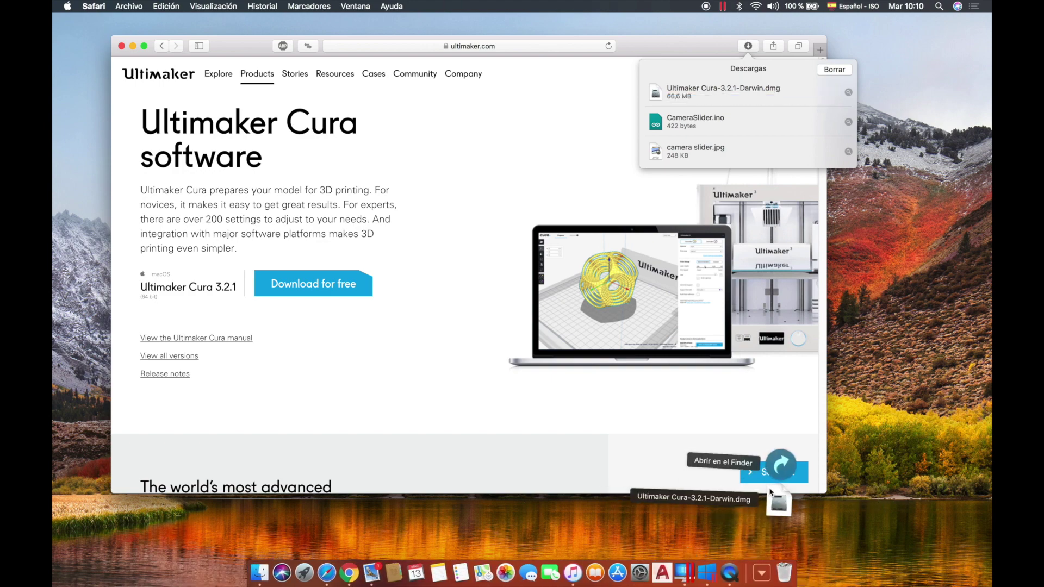
click(779, 475)
double_click(384, 241)
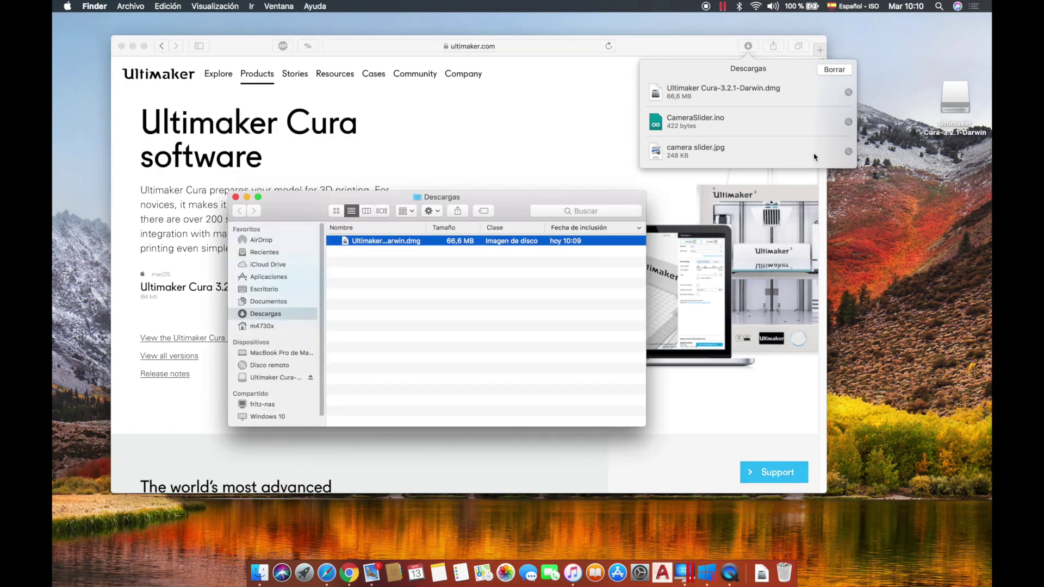
click(528, 176)
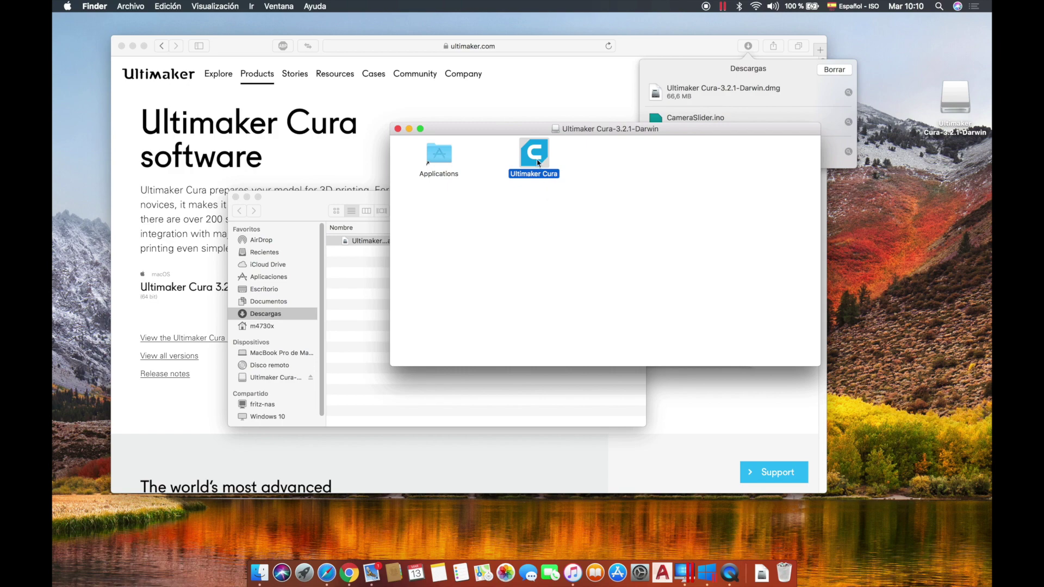
drag(541, 155, 439, 158)
key(super+alt+w)
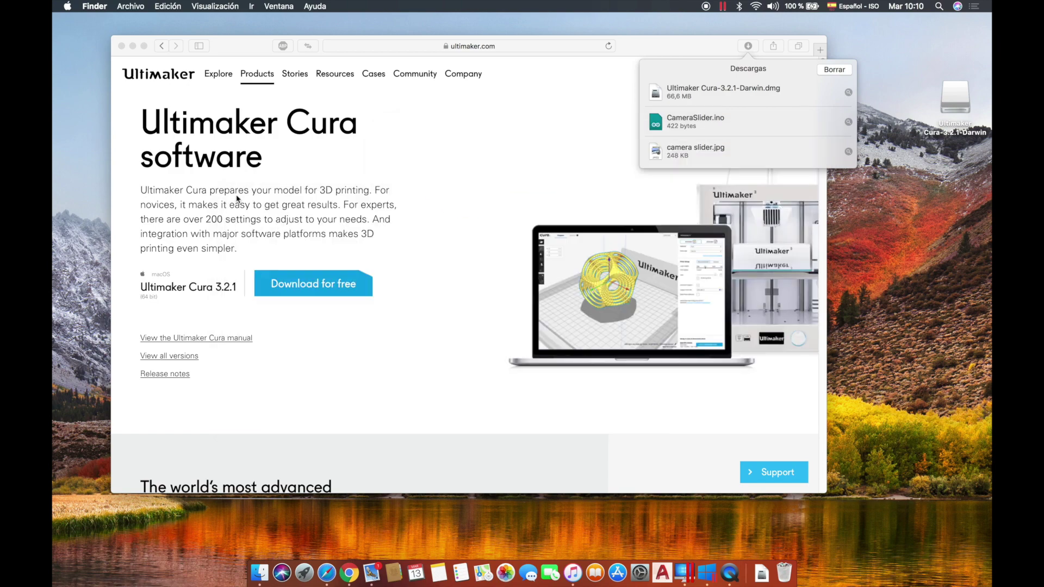
click(246, 44)
- Close Safari, switch to the Windows desktop, and load ultimaker.com in Firefox to its Products menu
click(121, 45)
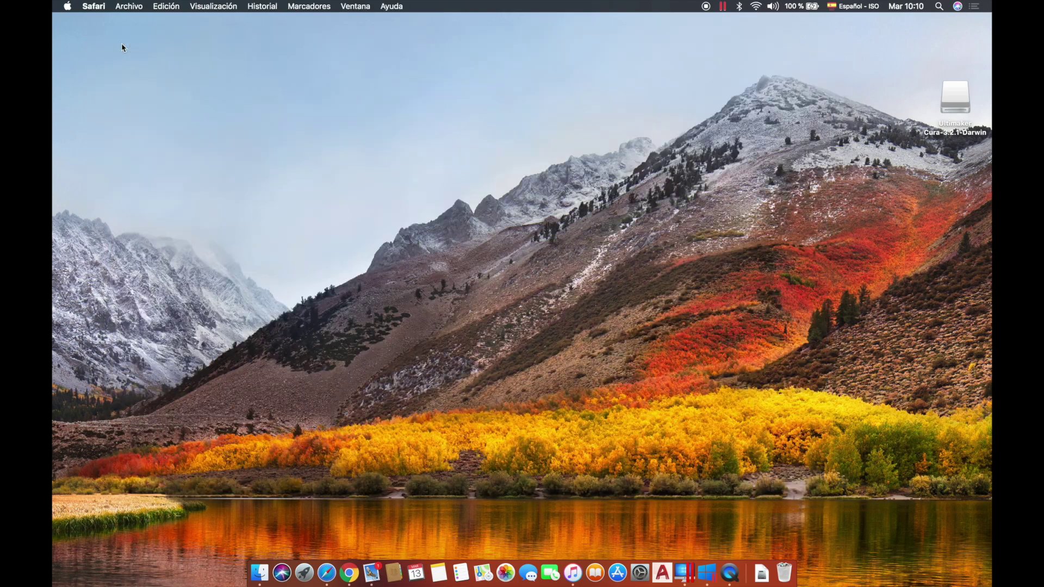
key(ctrl+Right)
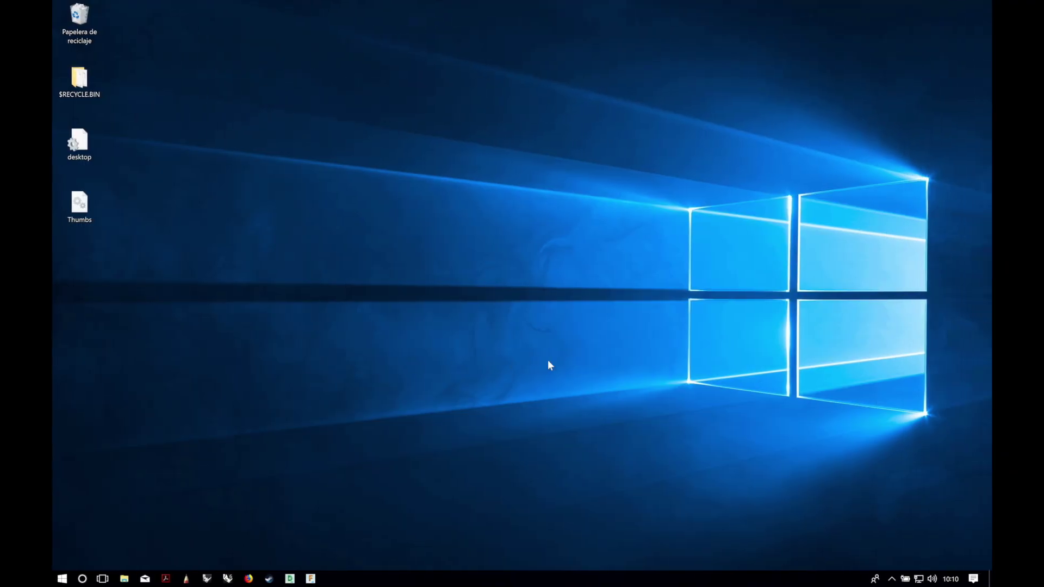
click(247, 580)
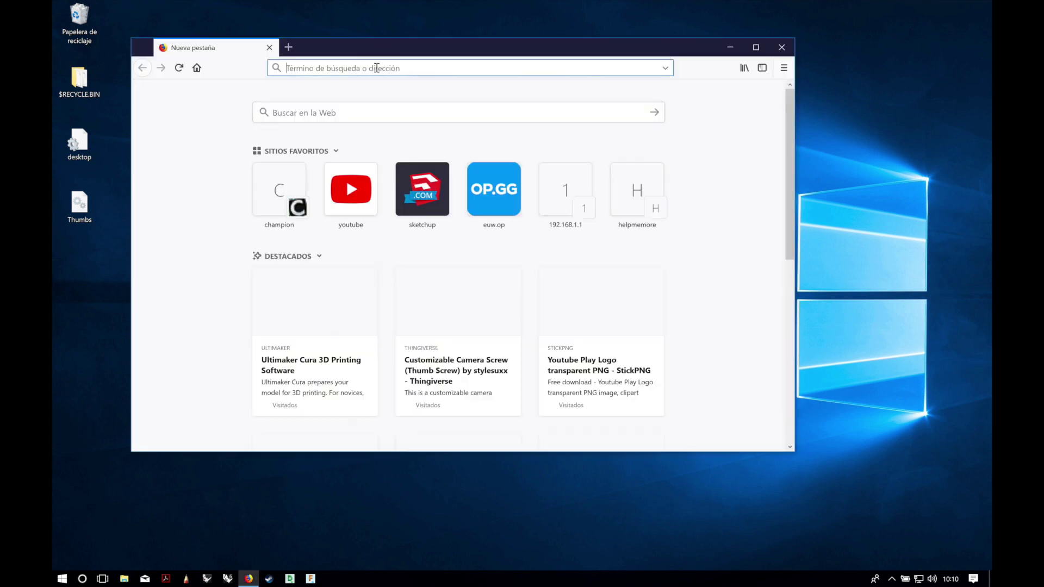
text(ultimaker.com/)
key(Return)
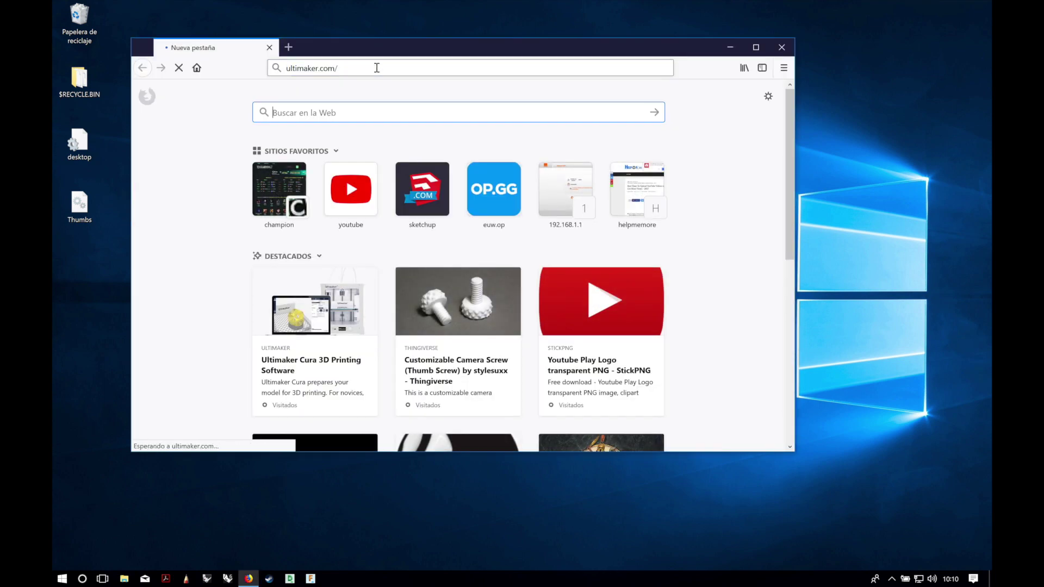
drag(386, 41, 466, 46)
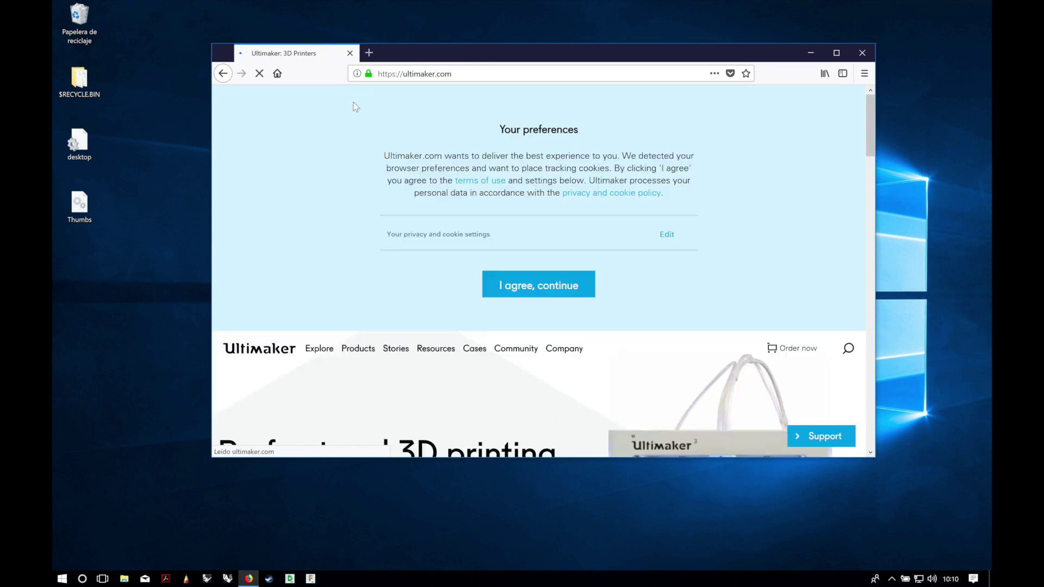
scroll(364, 128, down, 2)
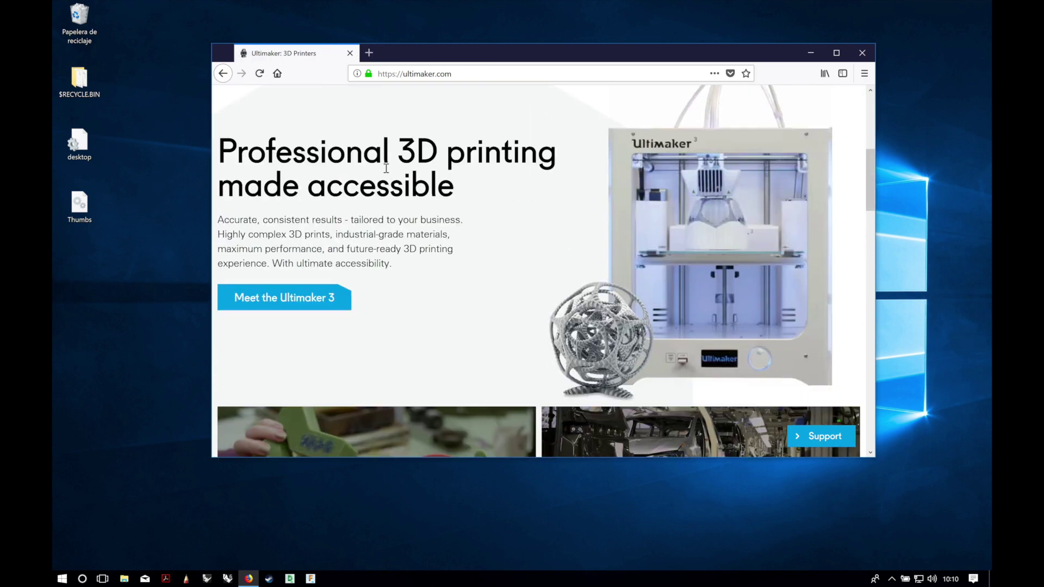
mouse_move(365, 108)
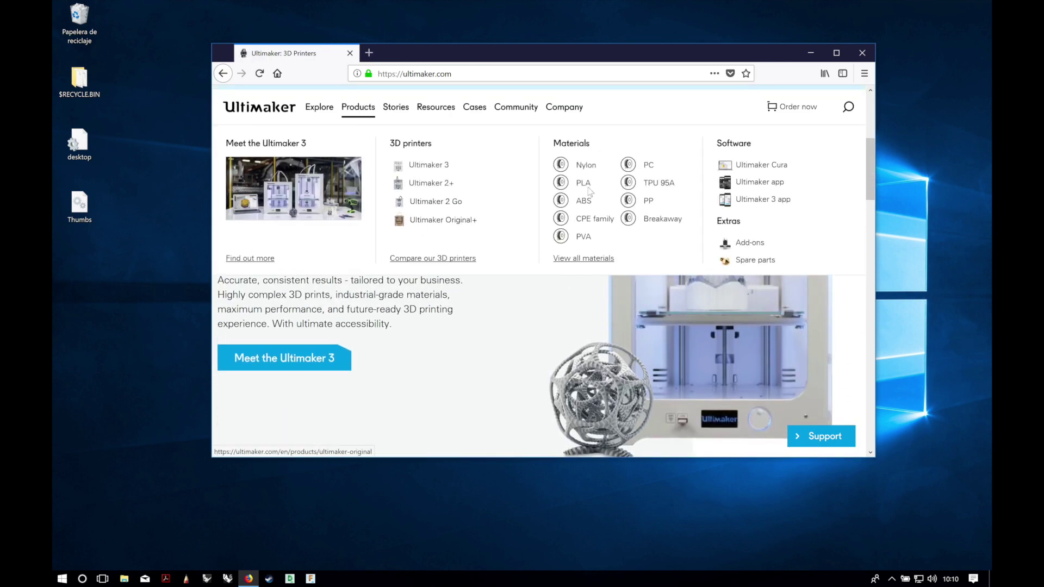
- Go to the Ultimaker Cura software page and accept the site's cookie preferences
click(744, 166)
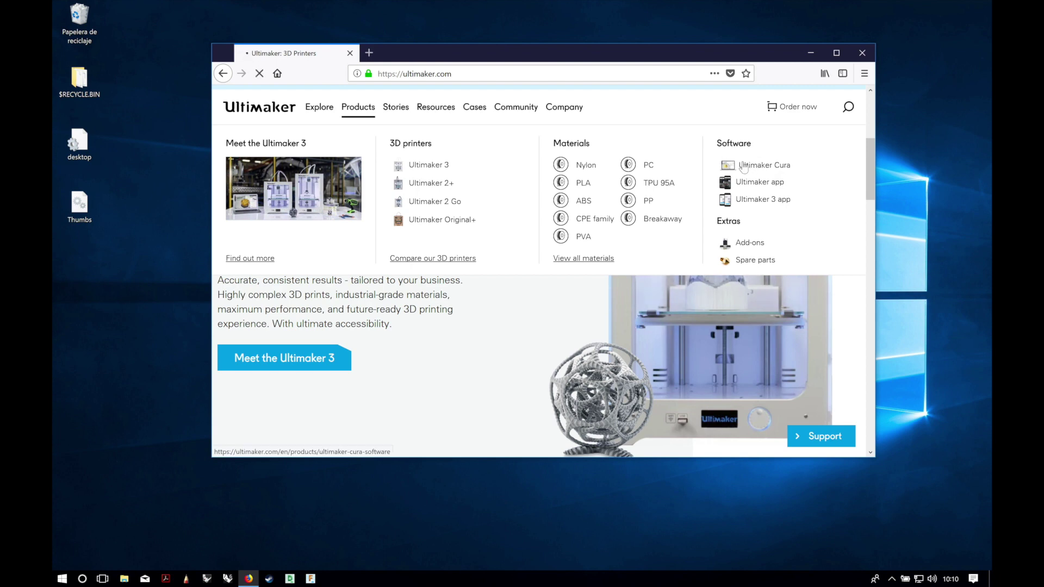
scroll(511, 206, down, 2)
click(511, 206)
scroll(513, 201, down, 1)
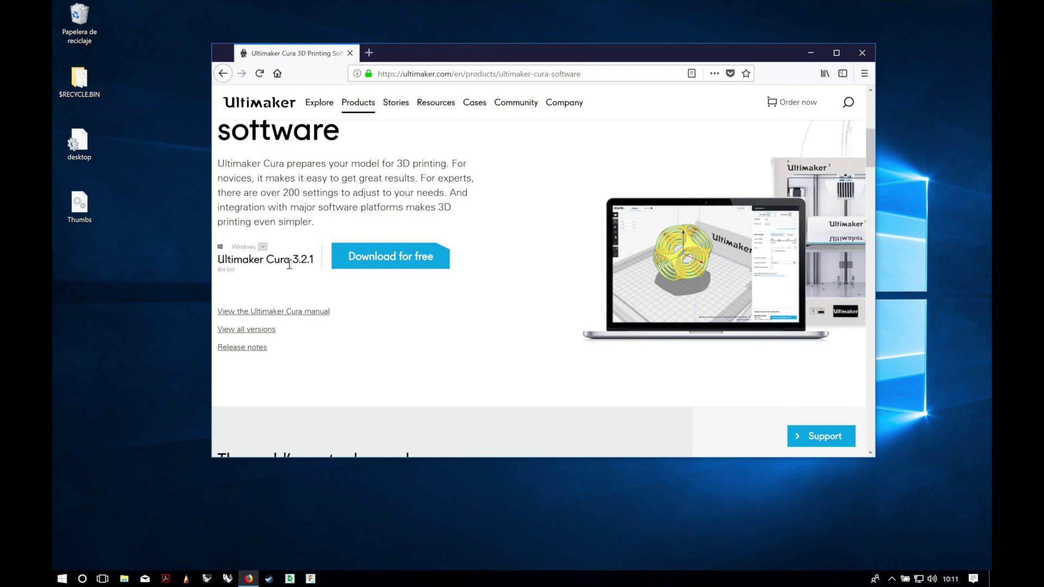
- Request the free Cura download with 'I don't want to share any information' and save the installer
click(361, 257)
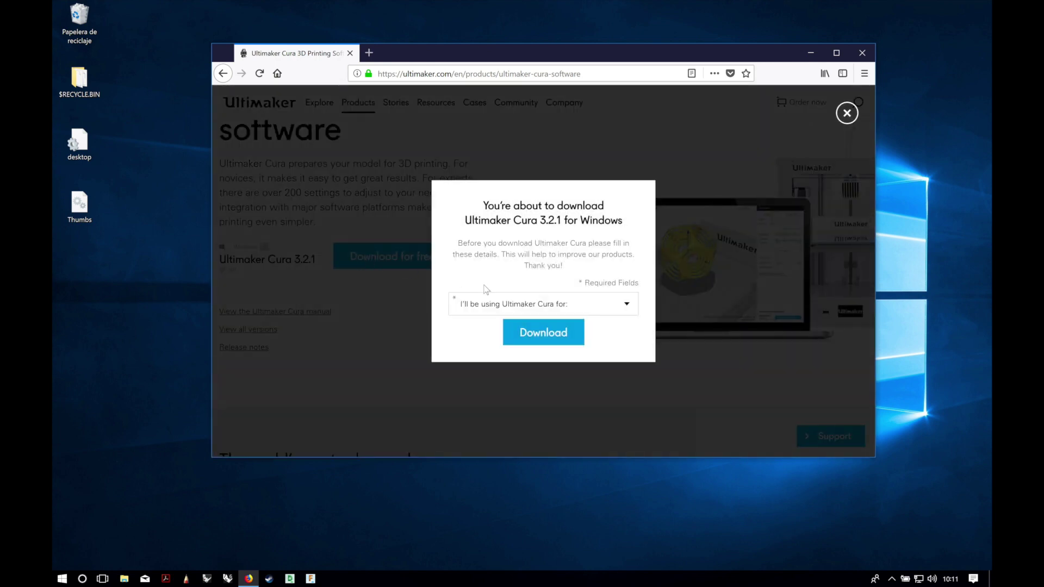
click(485, 306)
click(488, 374)
click(529, 337)
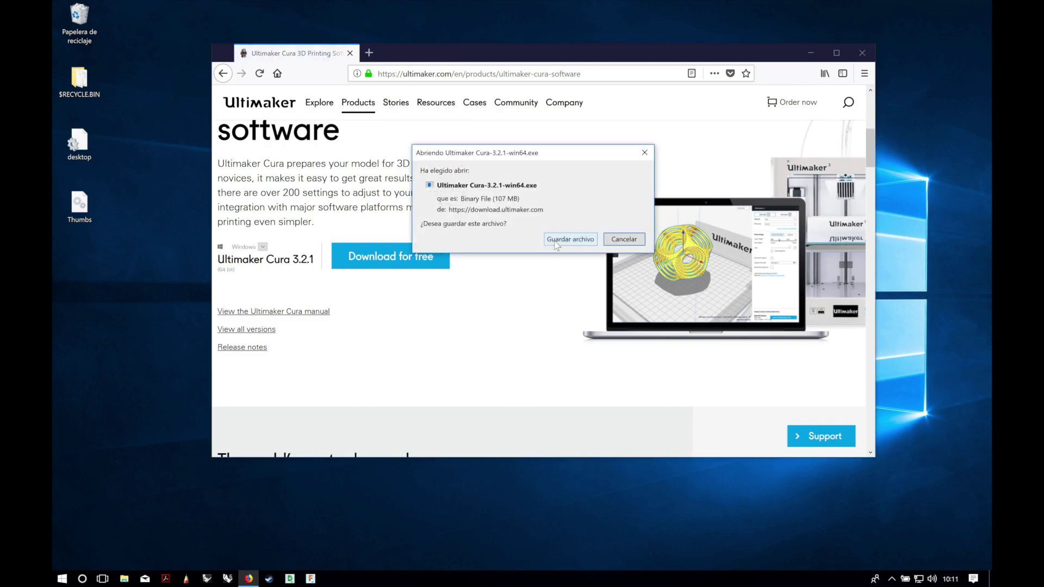
click(571, 239)
- Open the Downloads folder containing Ultimaker Cura-3.2.1-win64.exe from Firefox's downloads panel
drag(560, 53, 465, 35)
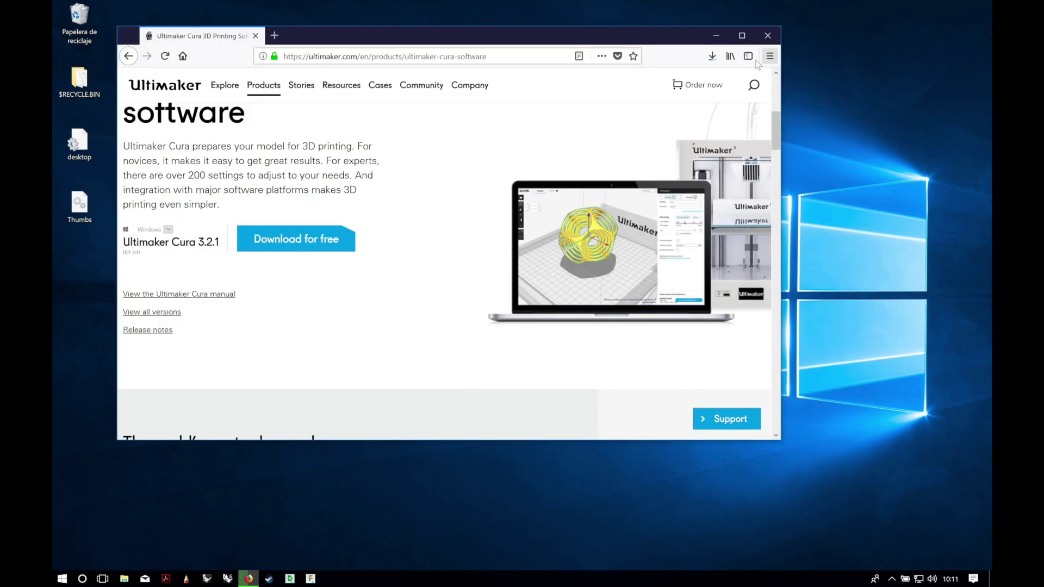
click(712, 55)
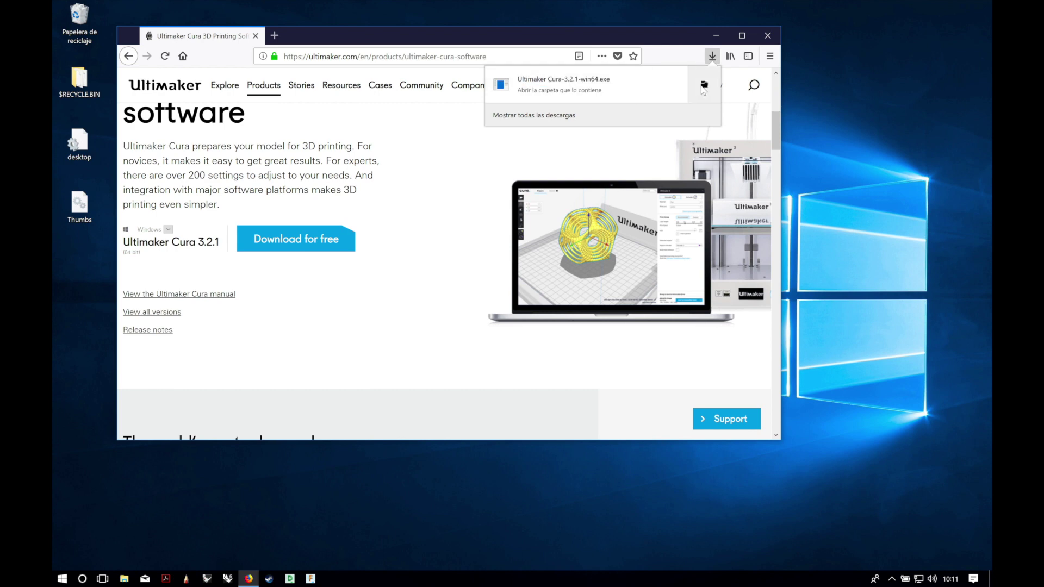
click(708, 91)
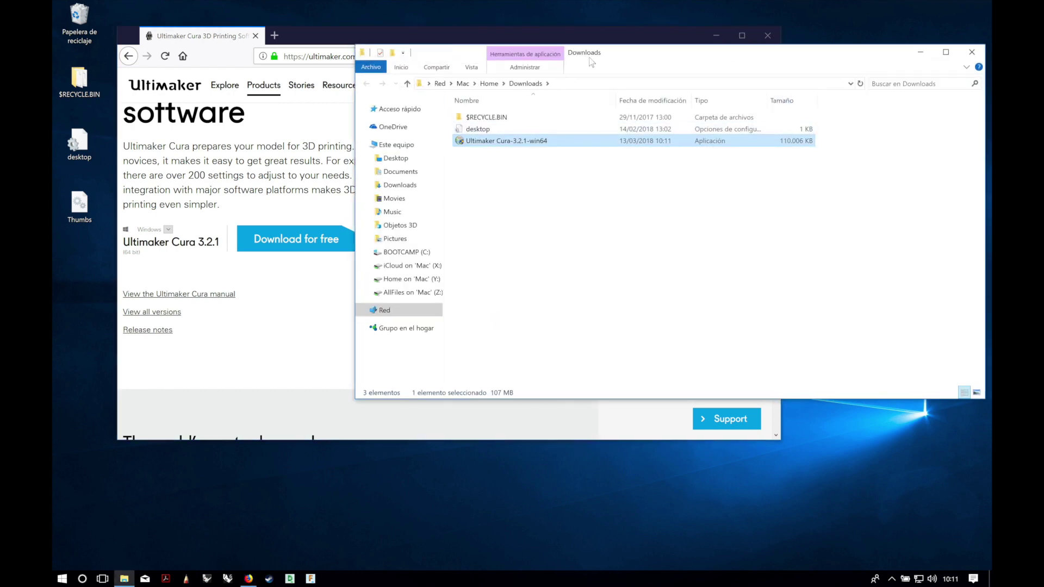
- Run the Cura installer, accept the licence, and keep C:\Program Files\Ultimaker Cura 3.2 and the default Start Menu folder
double_click(502, 143)
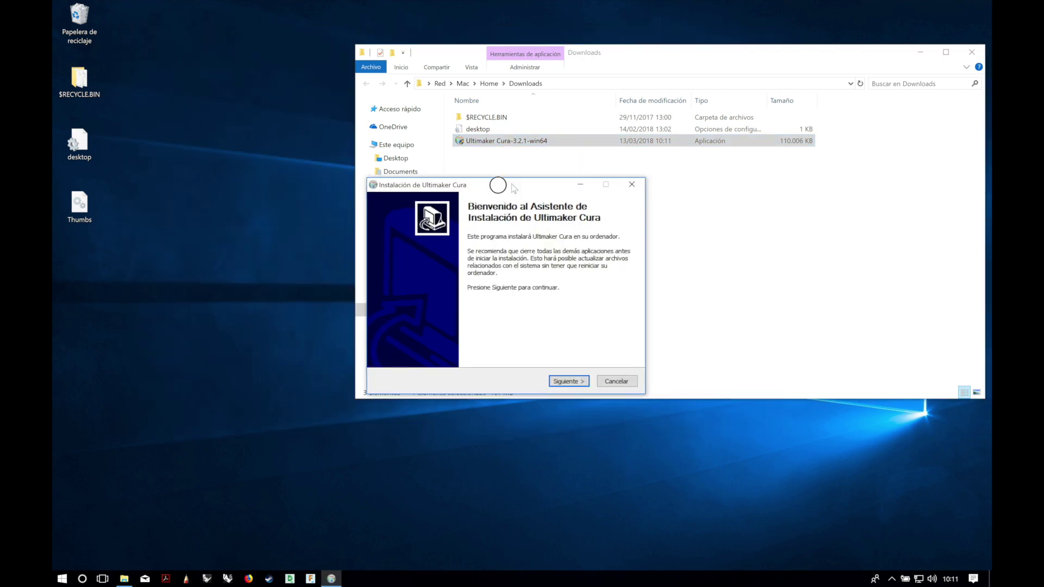
drag(498, 183, 290, 172)
click(368, 368)
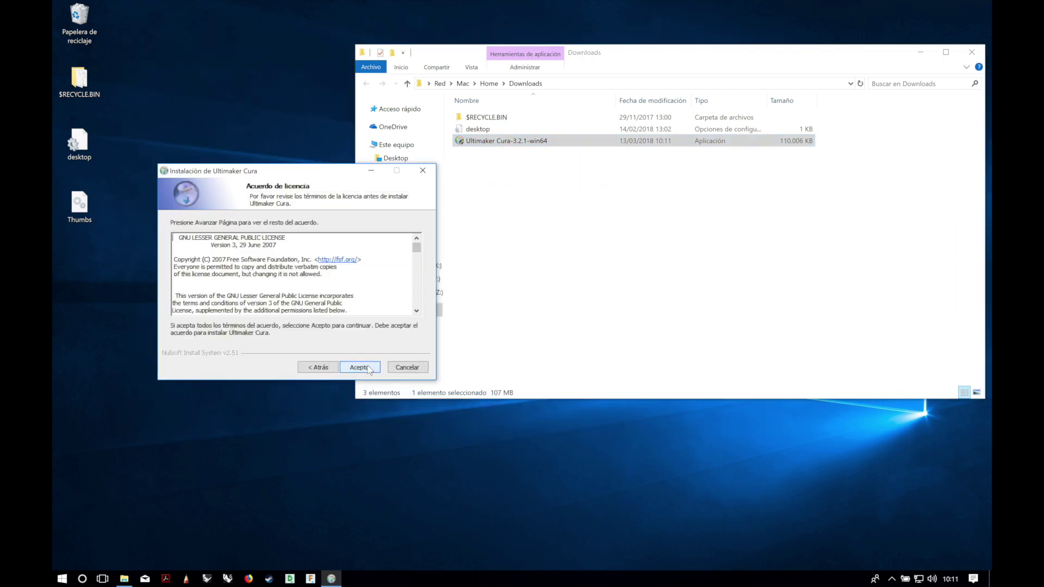
click(360, 368)
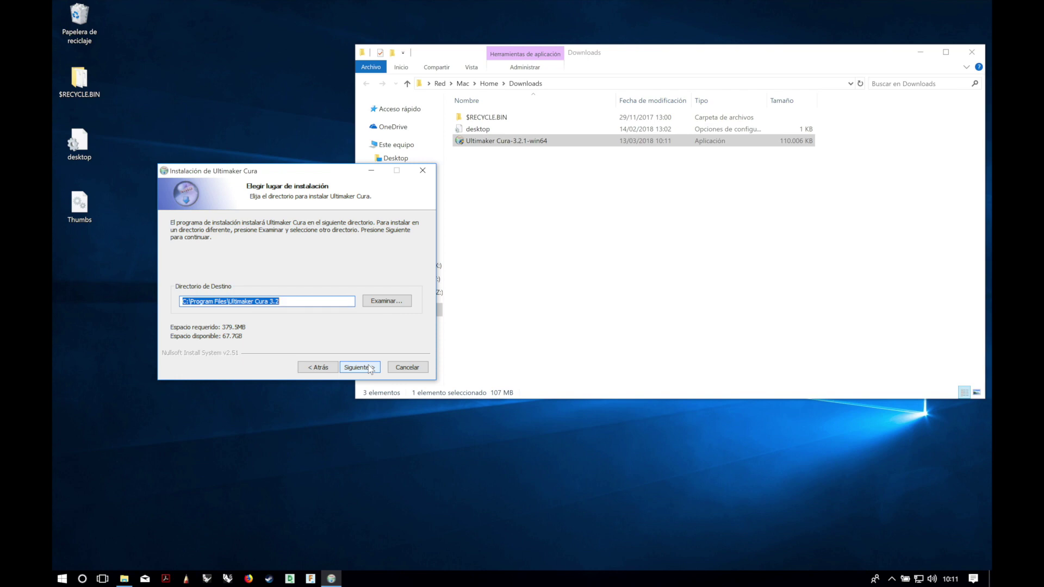
click(370, 368)
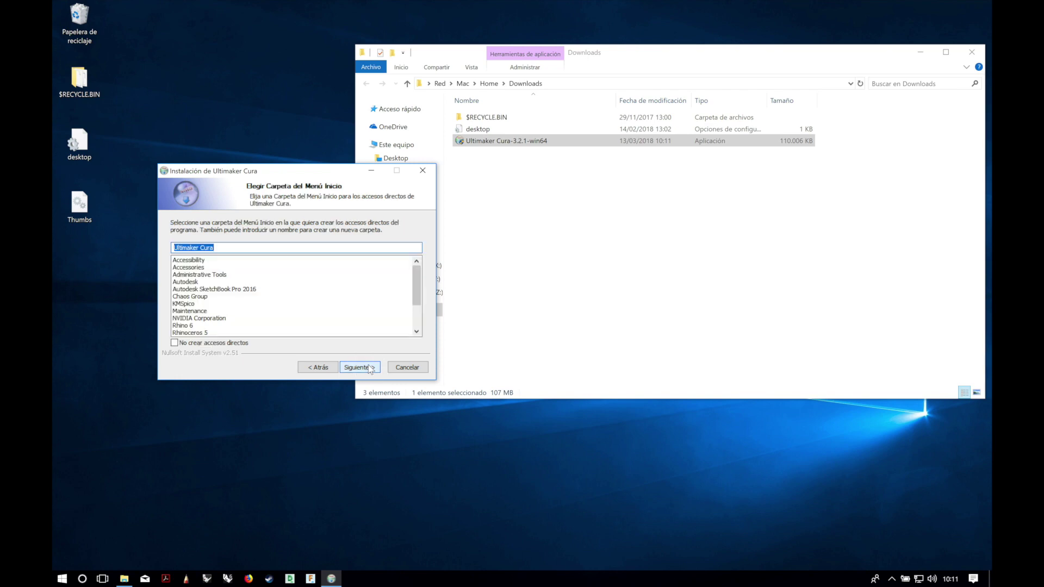
click(370, 368)
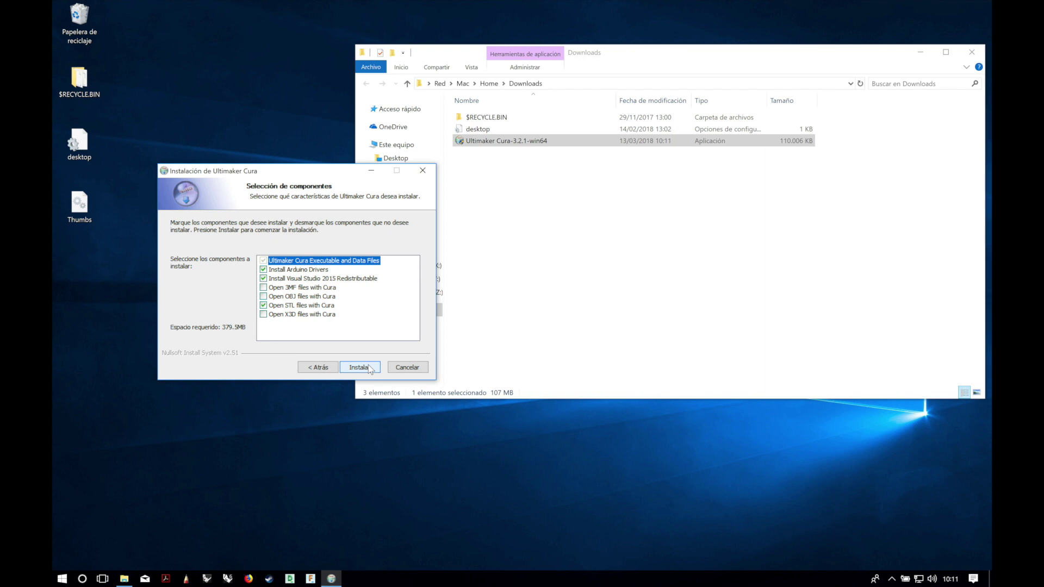
- Install Cura with the default components and approve all three Adafruit Industries driver prompts
click(360, 368)
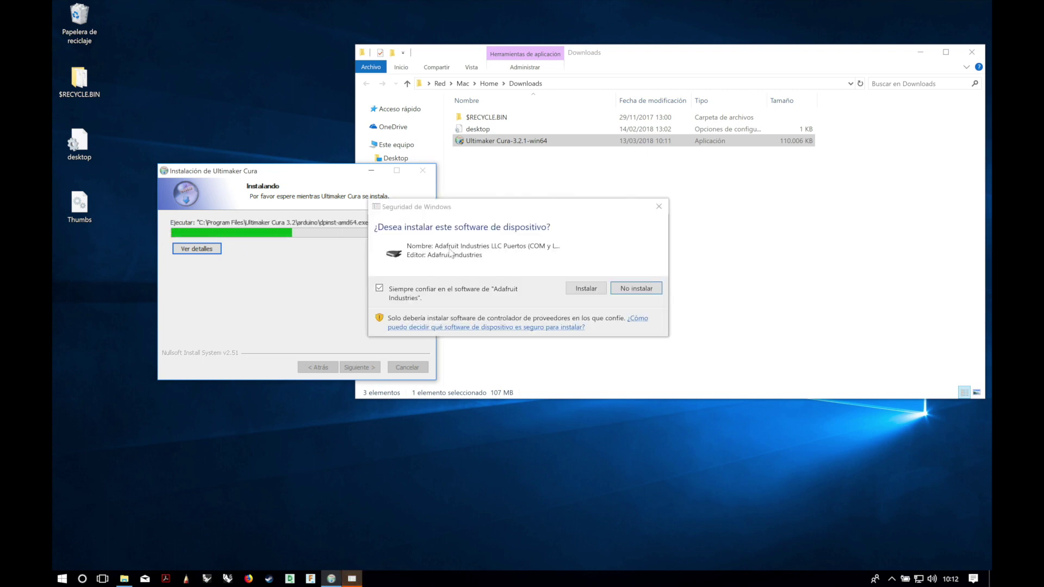
click(576, 289)
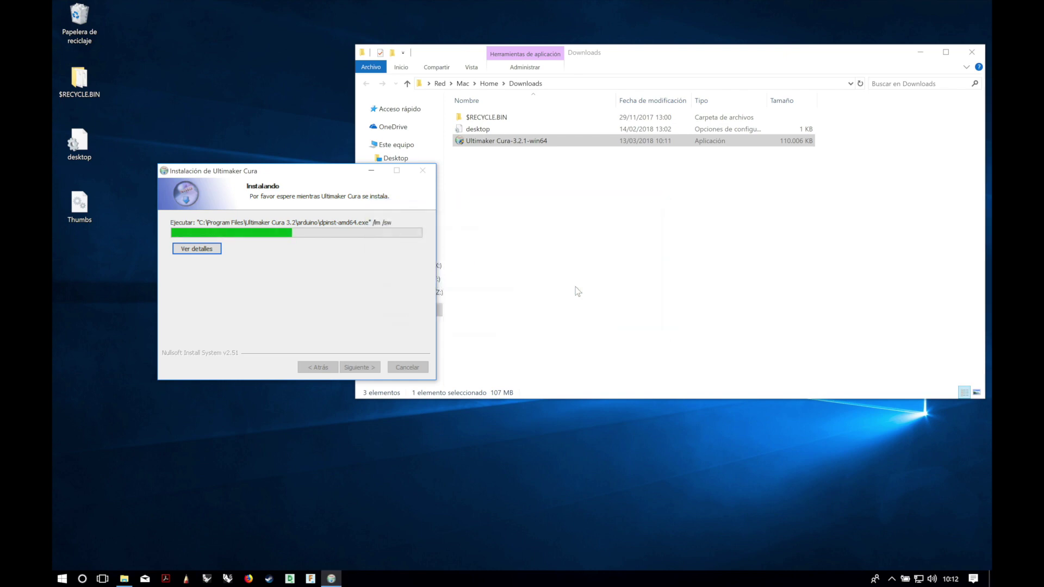
click(577, 292)
click(576, 292)
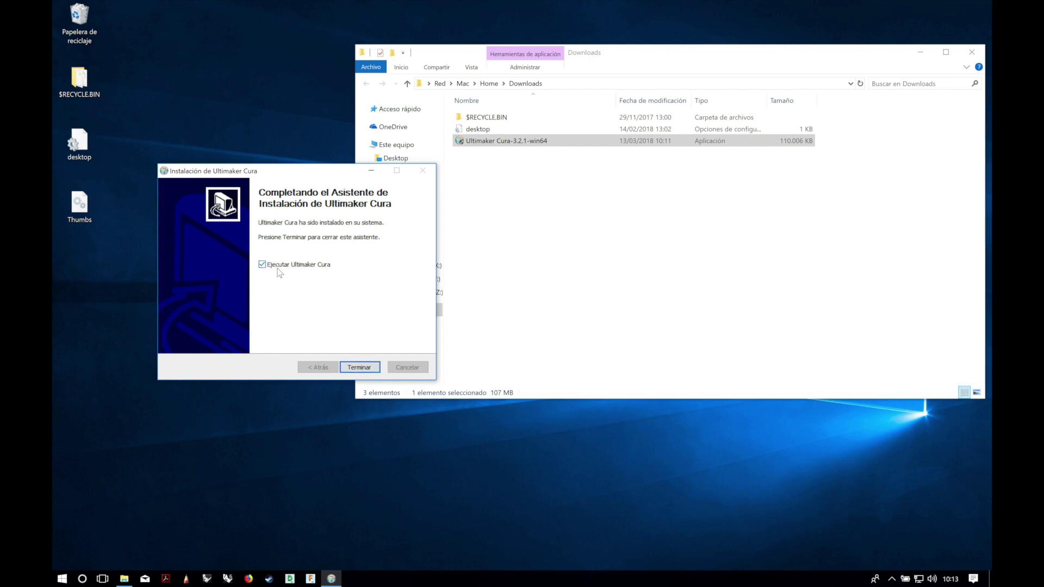
- Finish the installer with 'Ejecutar Ultimaker Cura' checked and close the Downloads folder
click(358, 367)
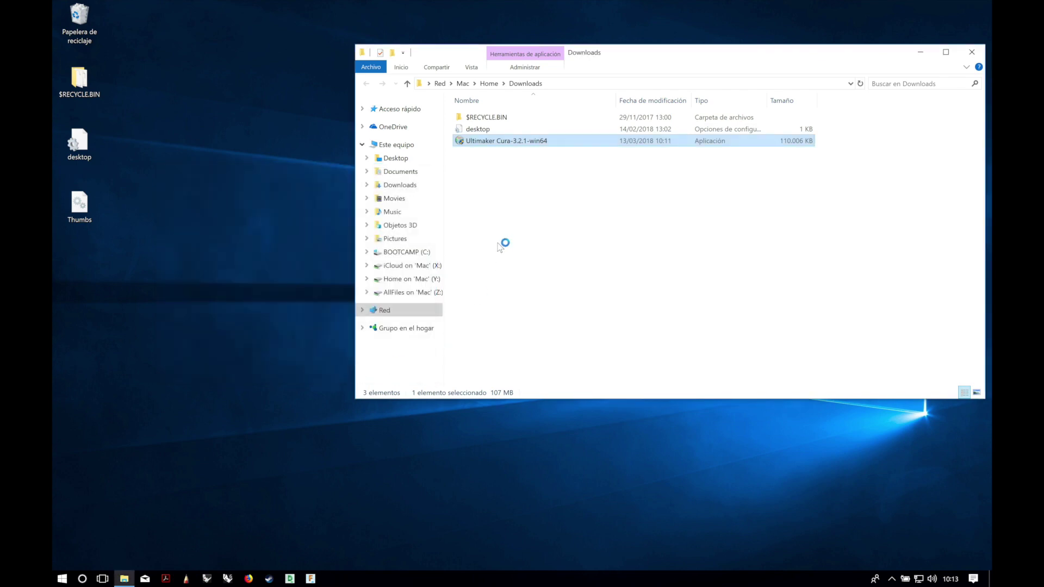
key(alt+F4)
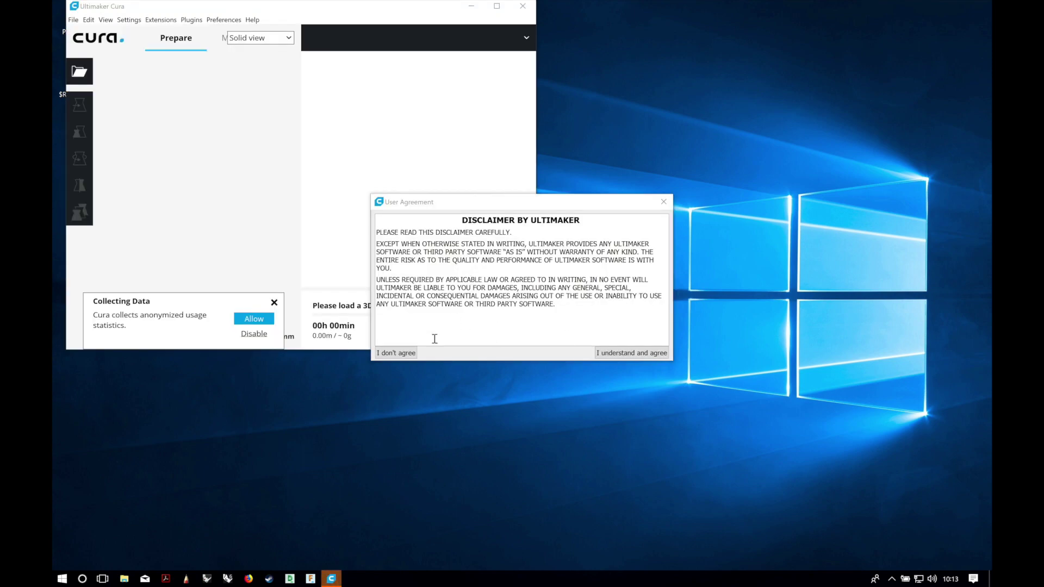
- Accept the Cura user agreement and select the Prusa i3 Mk2 profile under Other printers
click(631, 353)
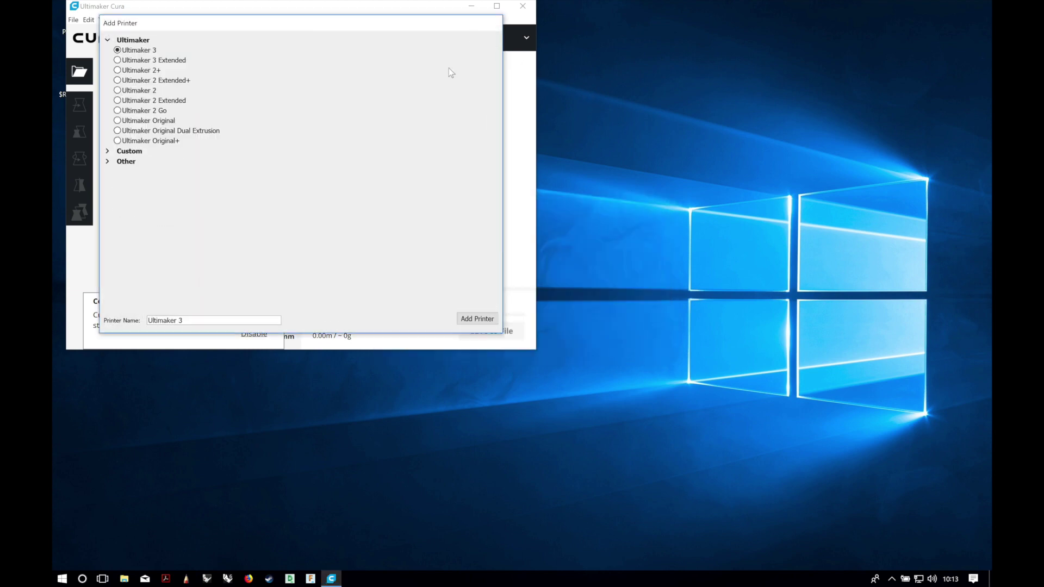
drag(373, 23, 547, 124)
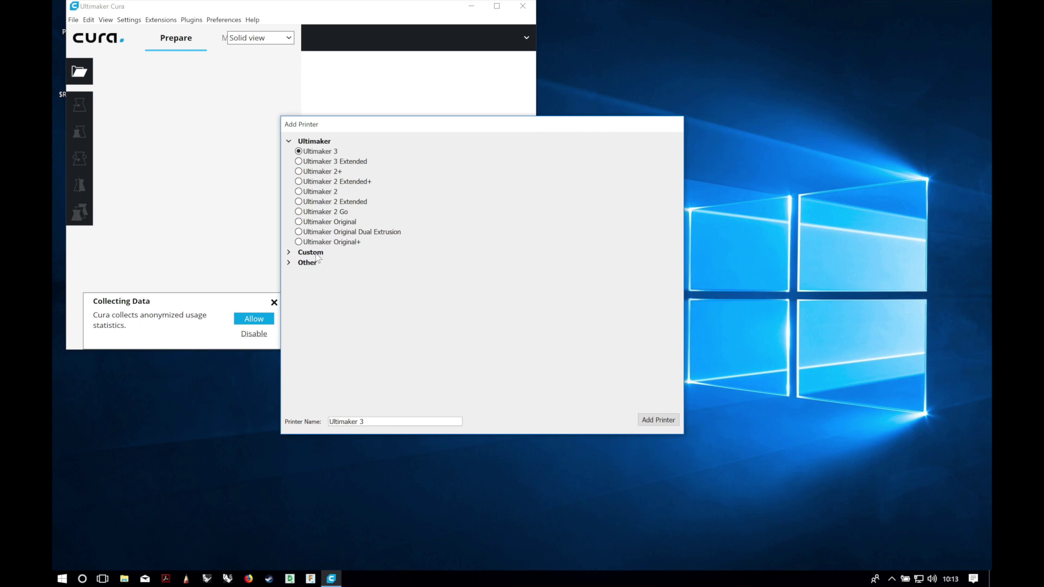
click(334, 263)
scroll(329, 272, up, 5)
scroll(329, 272, up, 5)
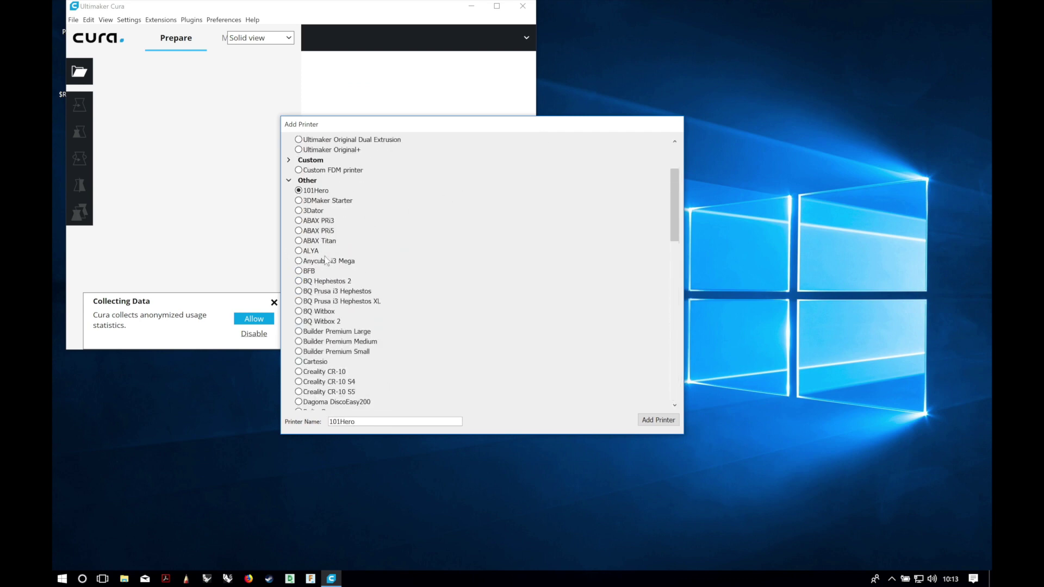
click(290, 152)
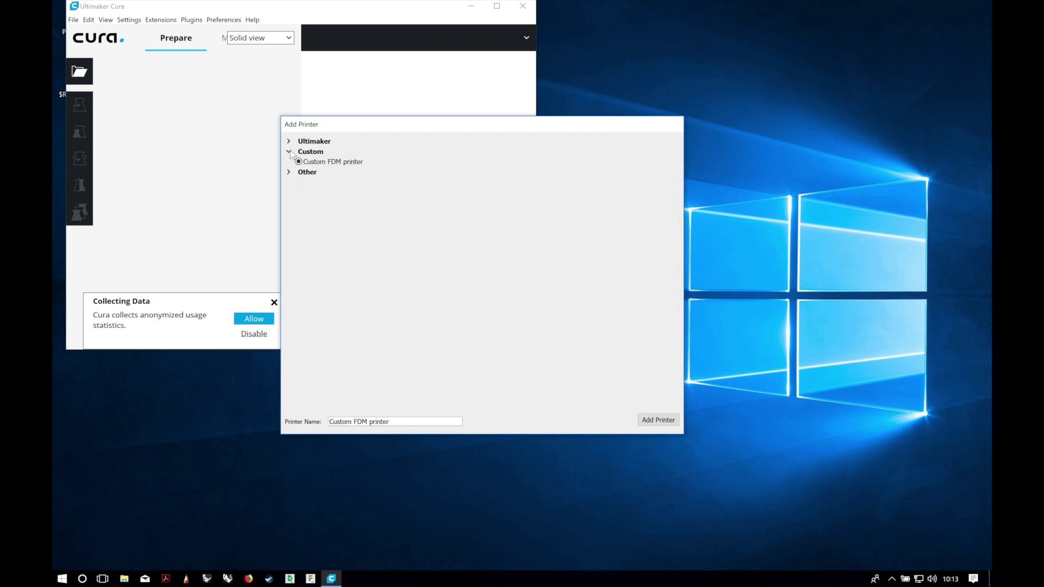
click(295, 172)
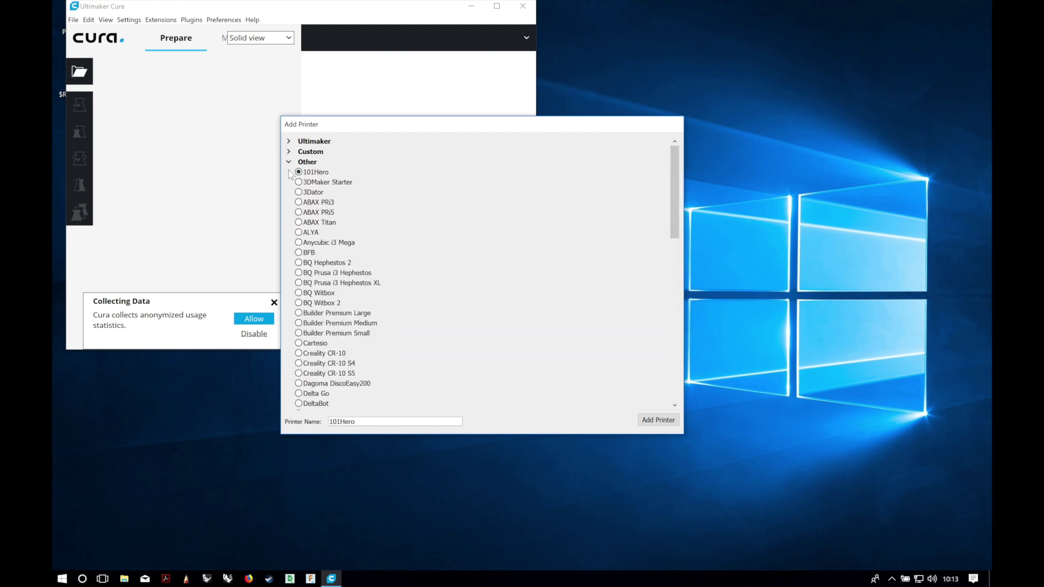
scroll(334, 179, down, 15)
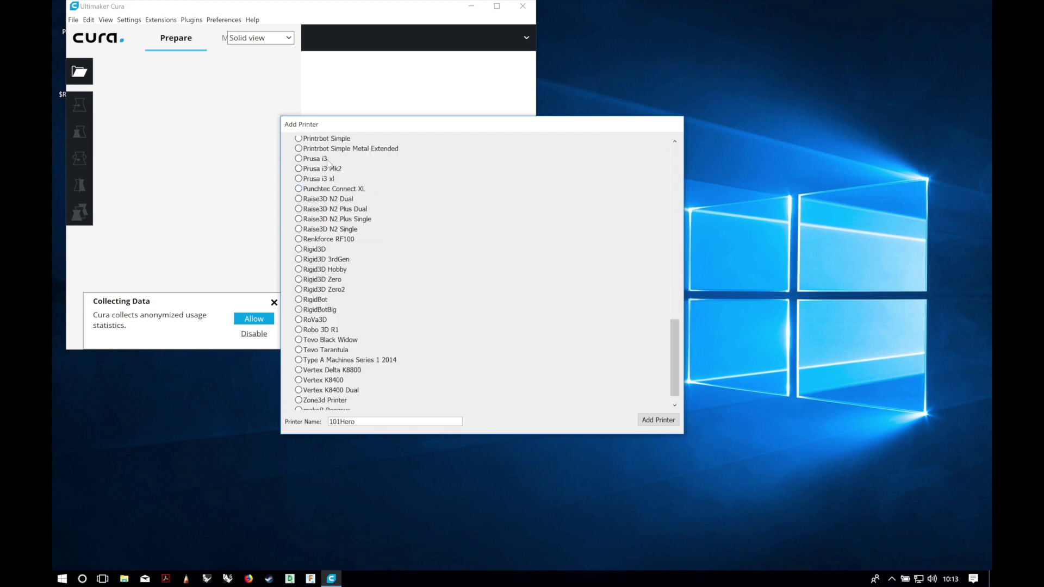
click(332, 171)
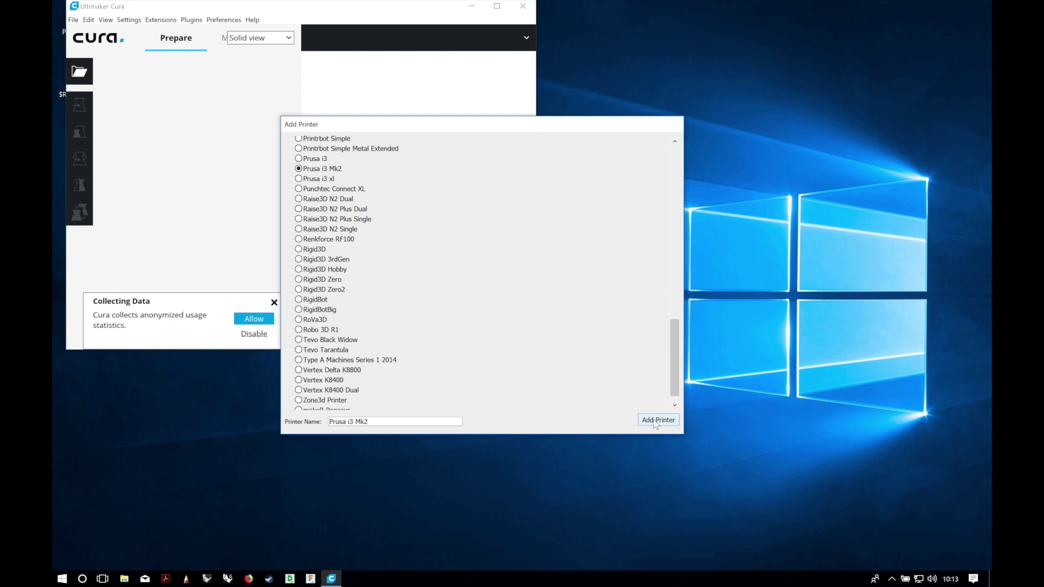
- Rename the printer to 'CTC Prusa i3' and add it
drag(401, 421, 327, 414)
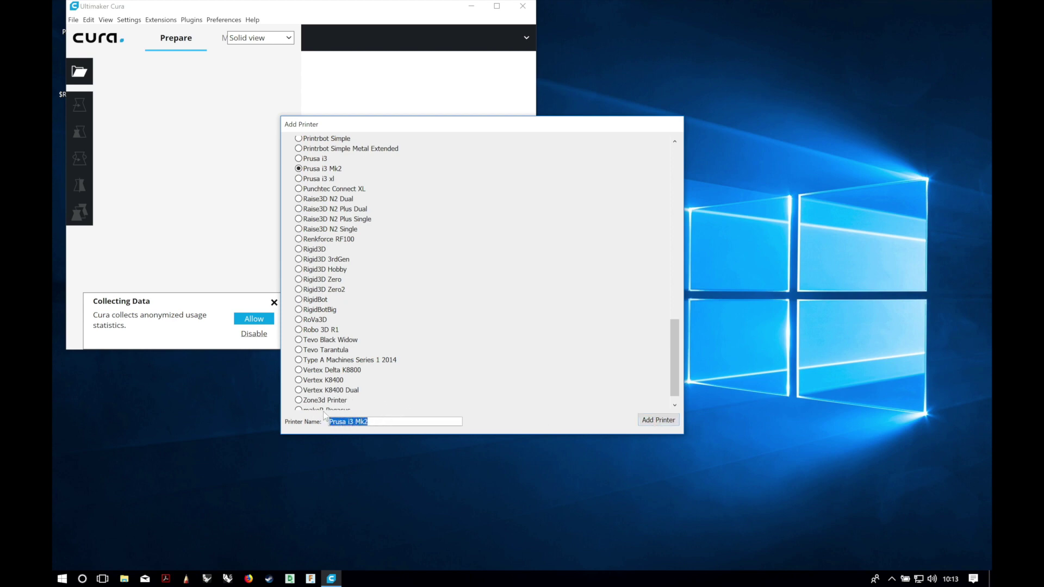
text(CTC)
click(675, 420)
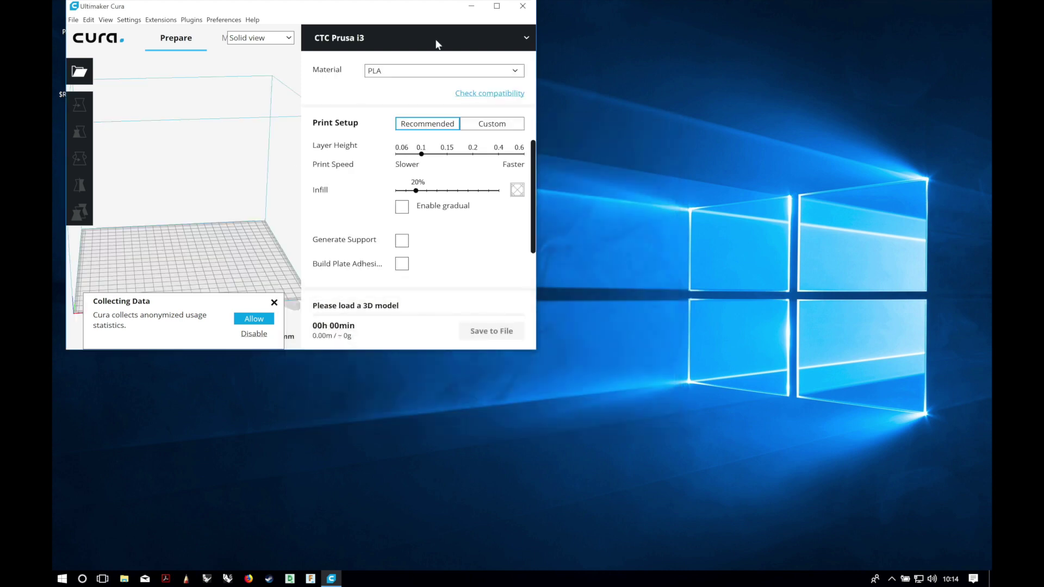
- Maximize Cura, orbit the build volume, and confirm CTC Prusa i3 is active with PLA material
click(499, 10)
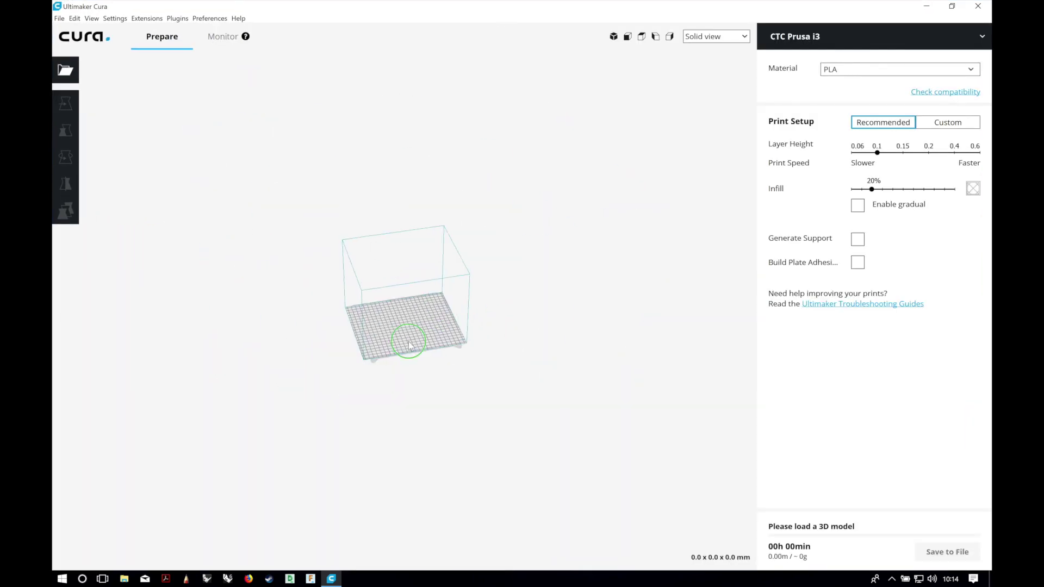
right_drag(401, 381, 572, 353)
click(806, 39)
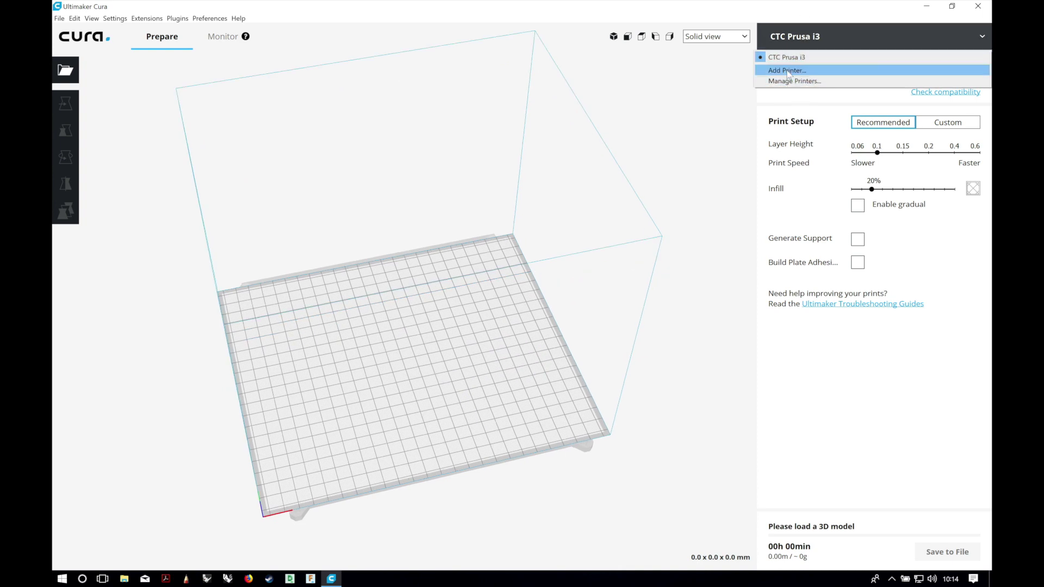
click(794, 37)
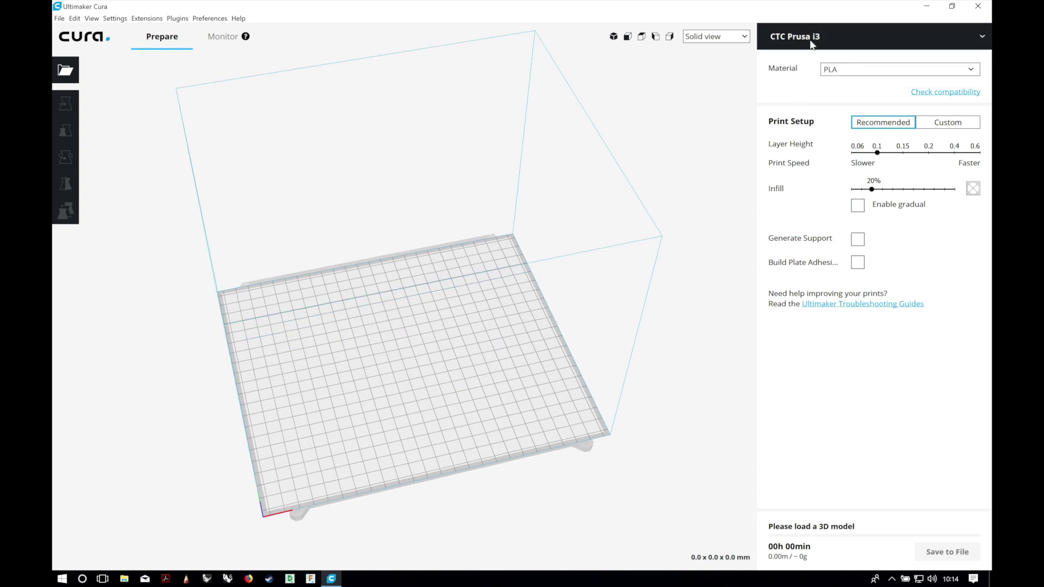
click(846, 71)
click(783, 102)
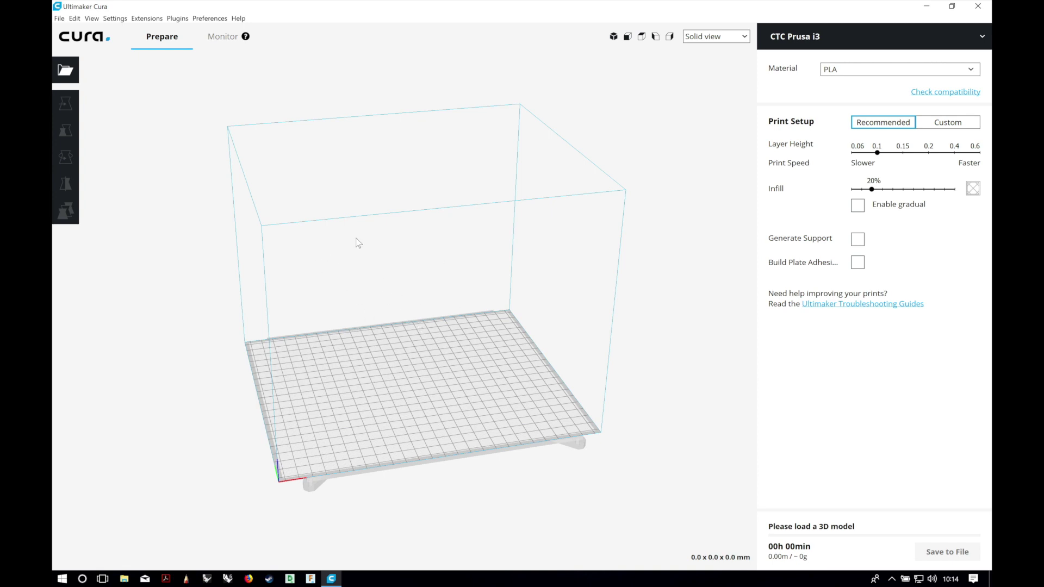
click(59, 19)
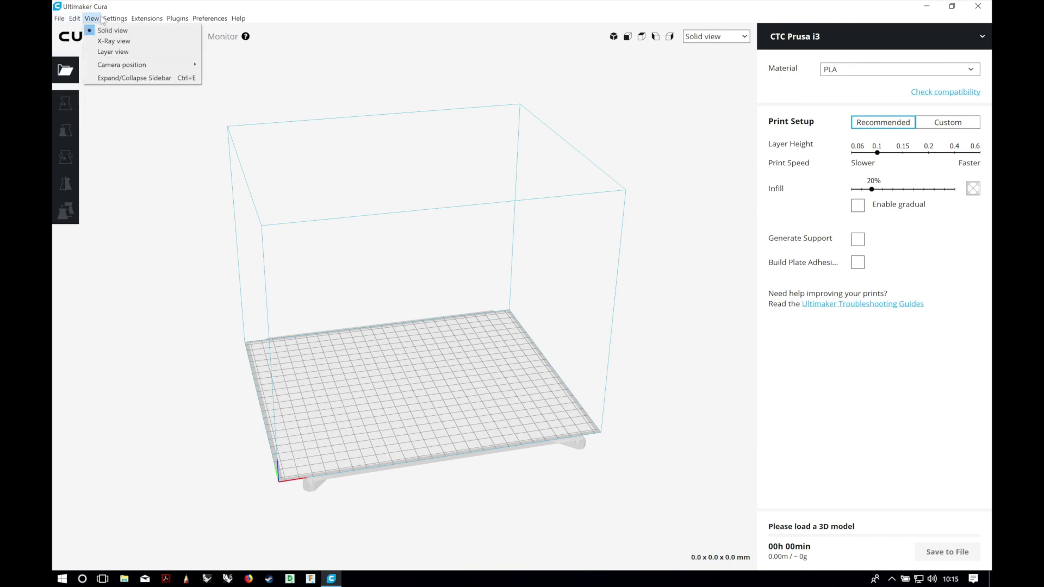
- In the CTC Prusa i3 machine settings, set X (Width) to 191 mm and Y (Depth) to 205 mm
mouse_move(115, 18)
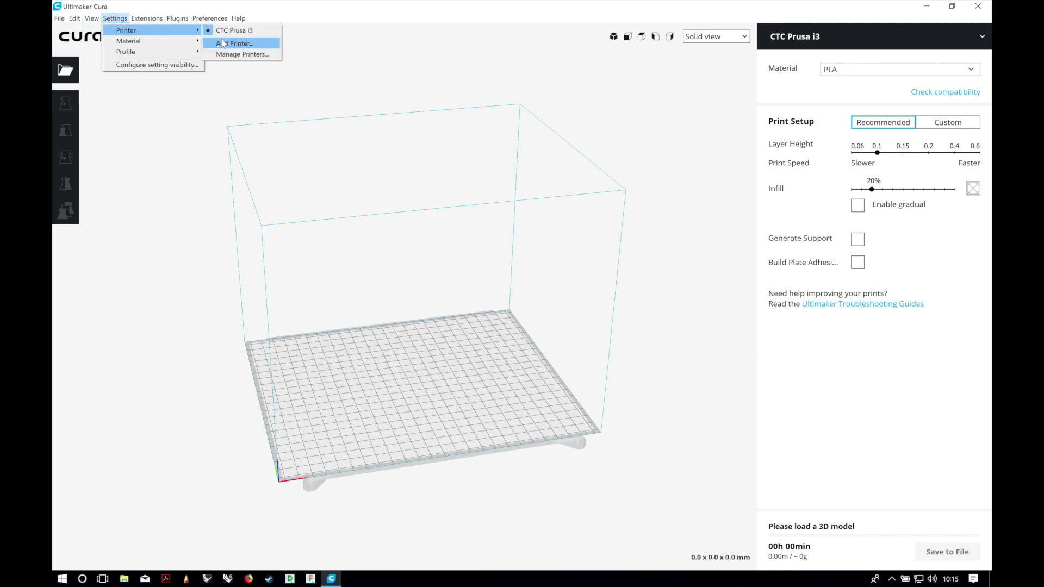
click(235, 55)
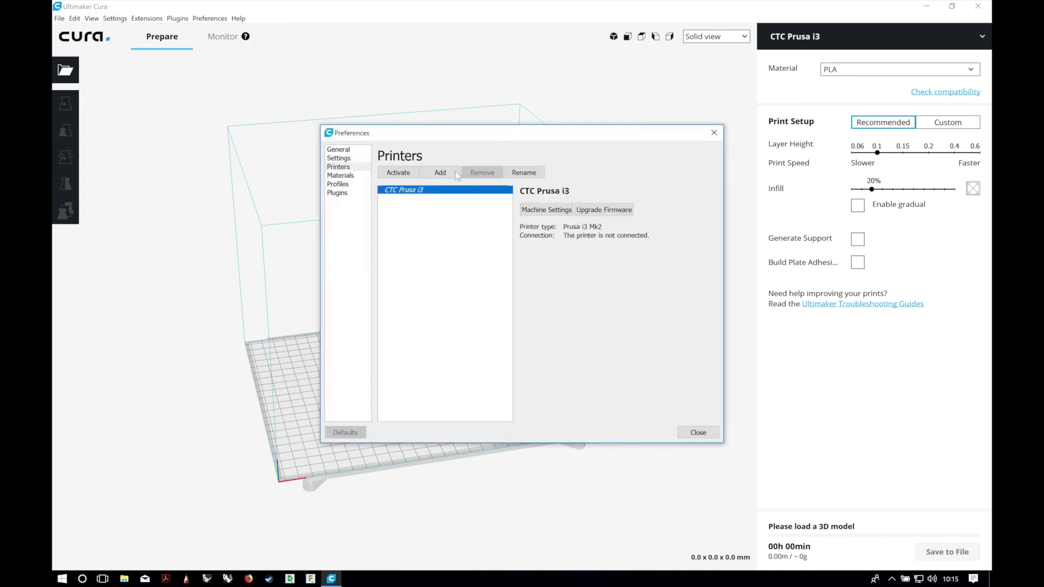
click(544, 213)
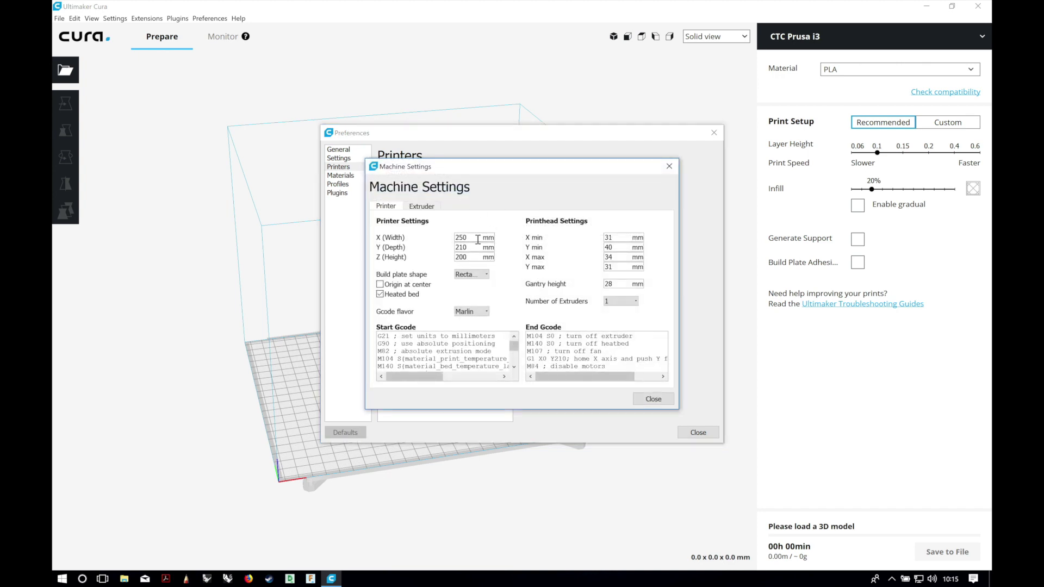
double_click(478, 238)
text(191)
double_click(477, 249)
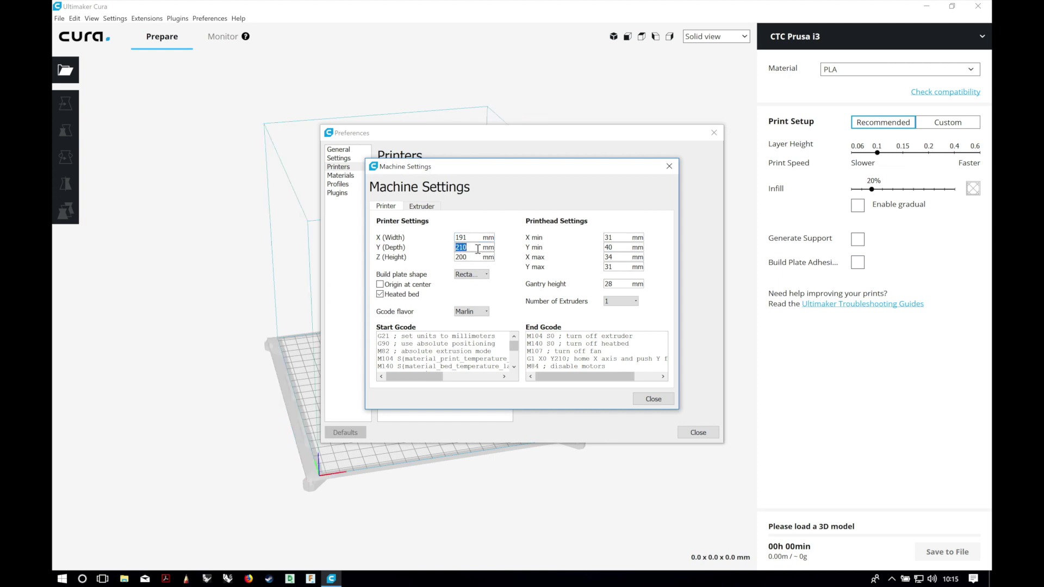
text(20)
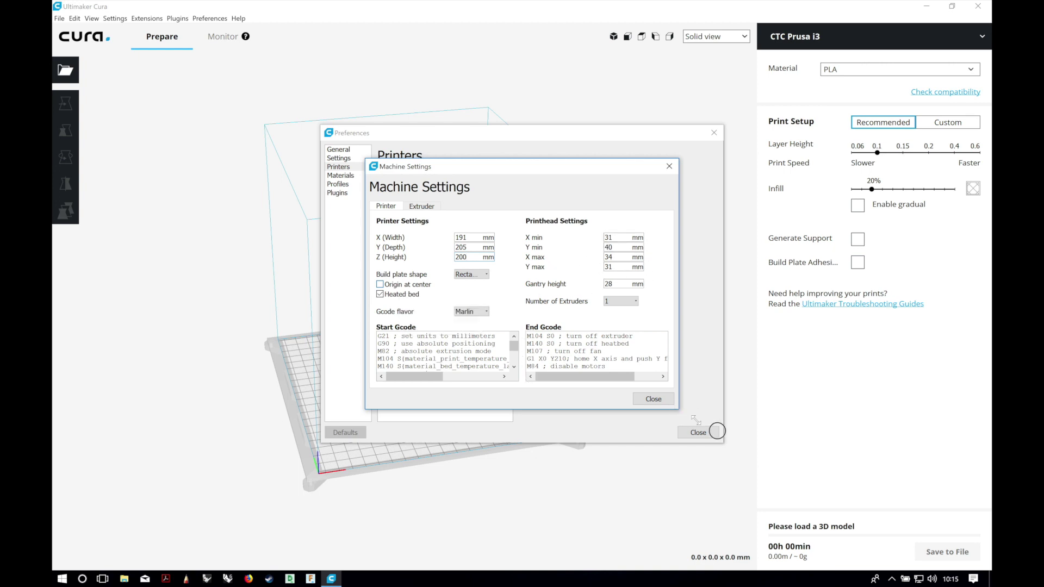
drag(696, 420, 876, 547)
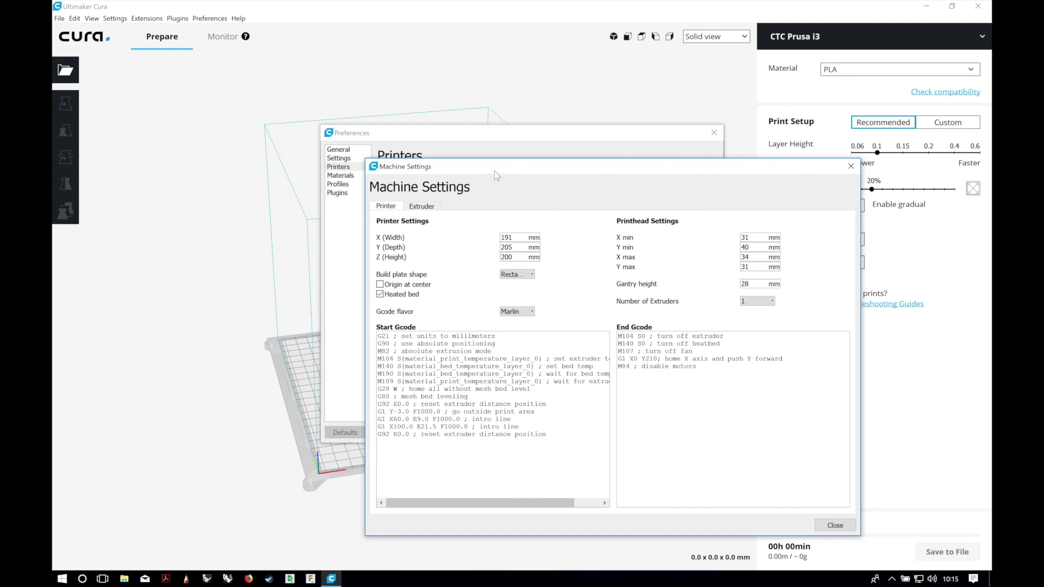
- Change the end G-code's final move from 'G1 X0 Y210' to 'G1 X0 Y0'
drag(496, 176, 339, 69)
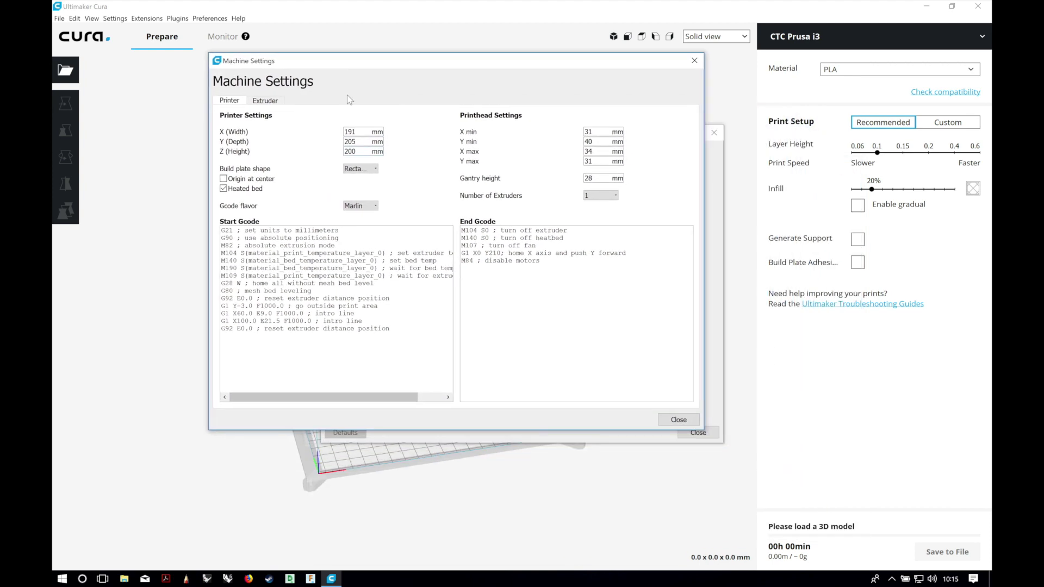
double_click(476, 253)
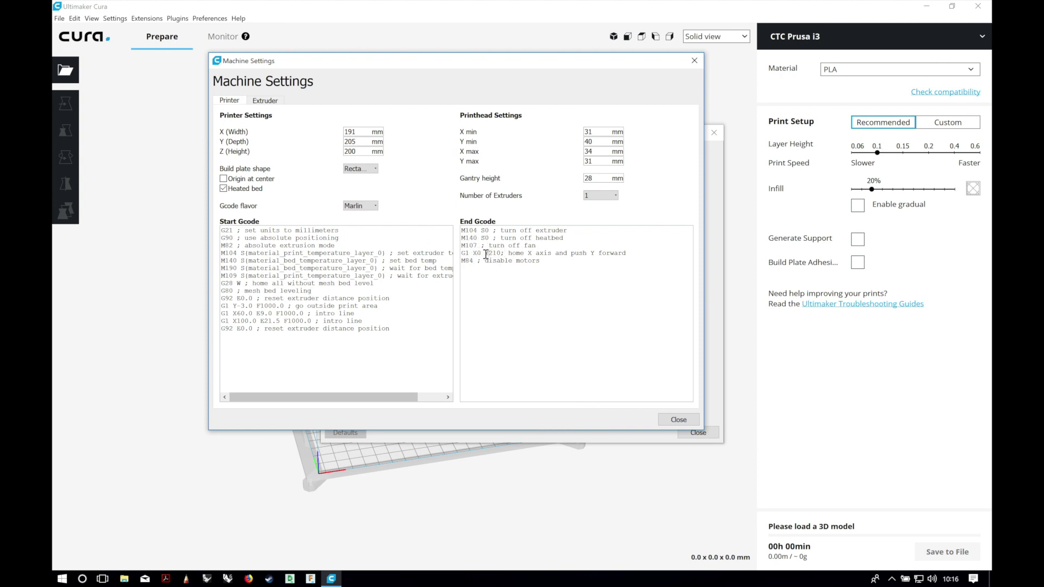
drag(489, 254, 501, 253)
text(0)
- Confirm the extruder keeps a 0.4 mm nozzle and 1.75 mm filament, then close machine settings
click(263, 103)
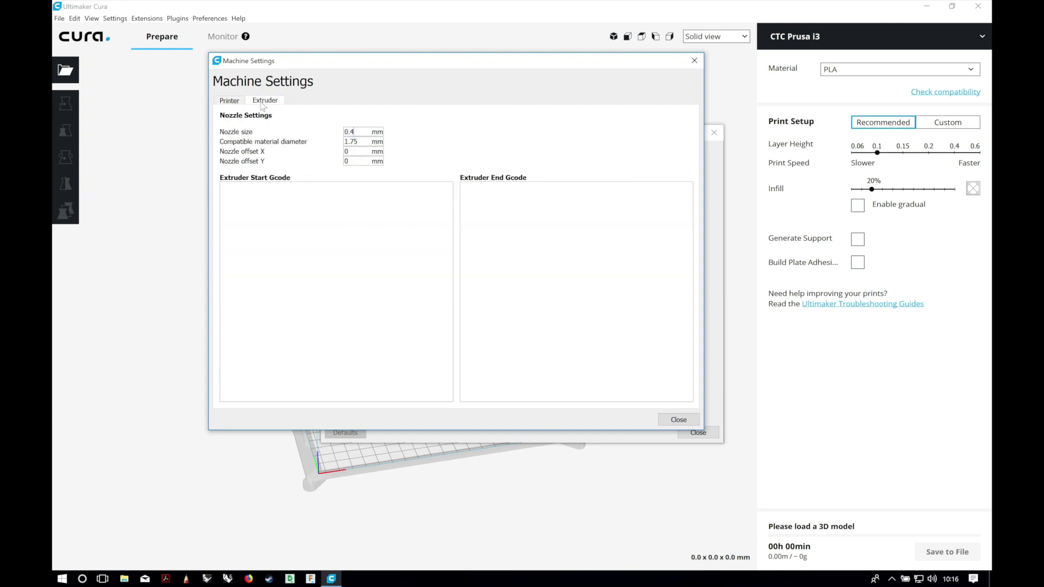
double_click(348, 132)
double_click(368, 142)
click(358, 153)
click(679, 419)
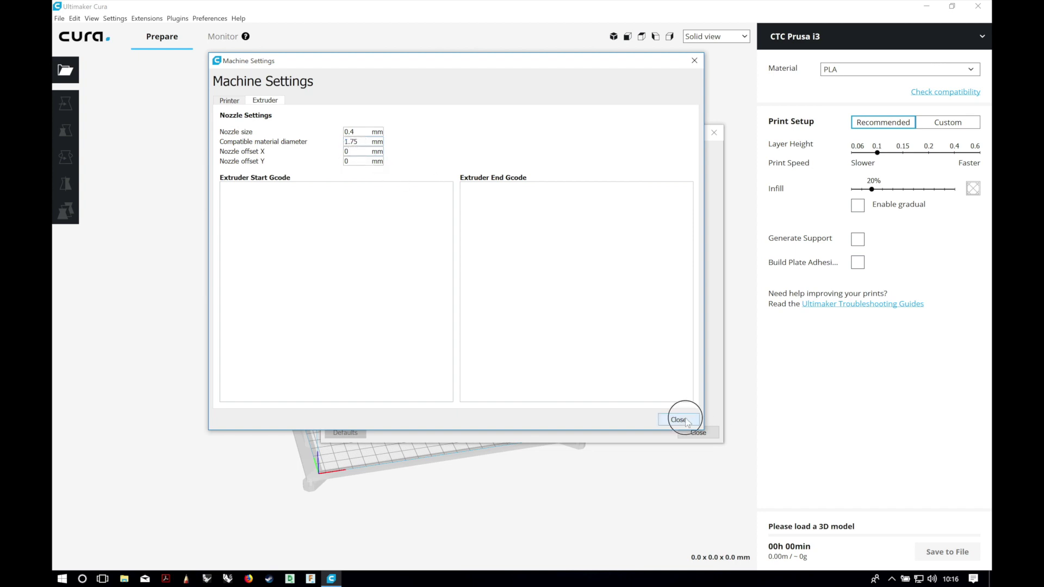
- Close the printer preferences and switch Print Setup from Recommended to Custom
click(699, 433)
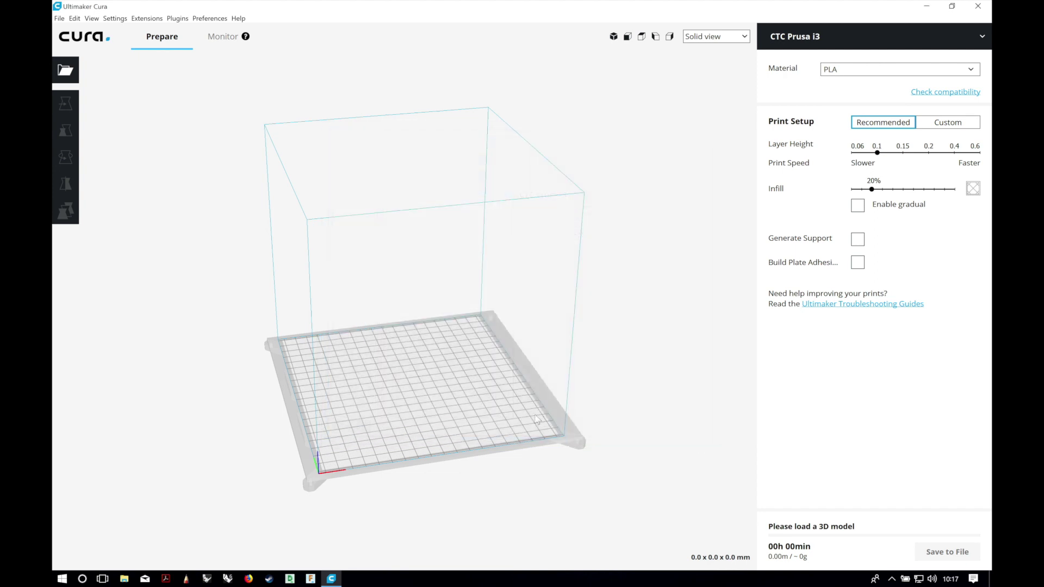
right_drag(452, 305, 427, 324)
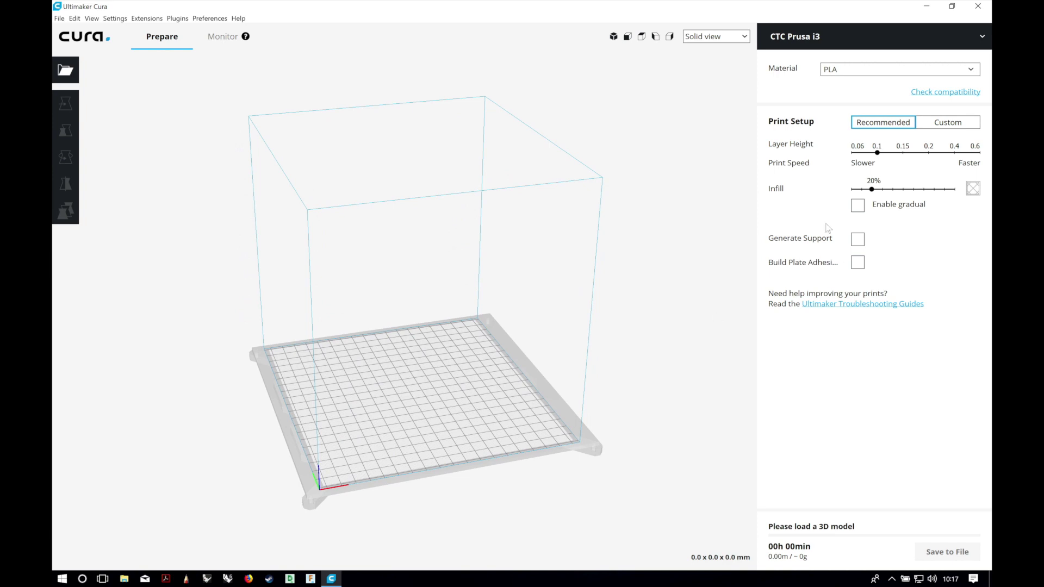
right_drag(598, 277, 612, 294)
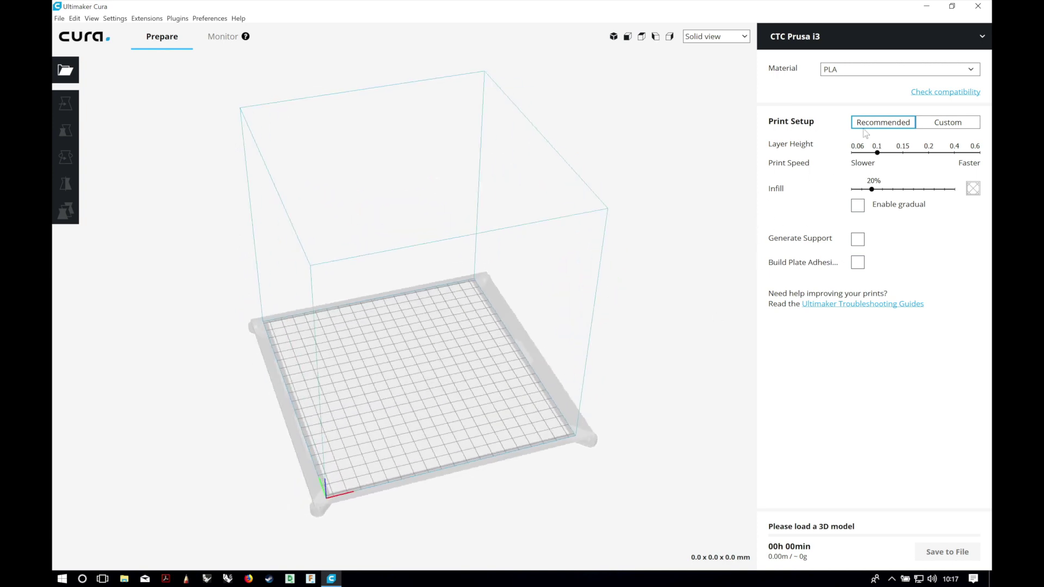
click(938, 126)
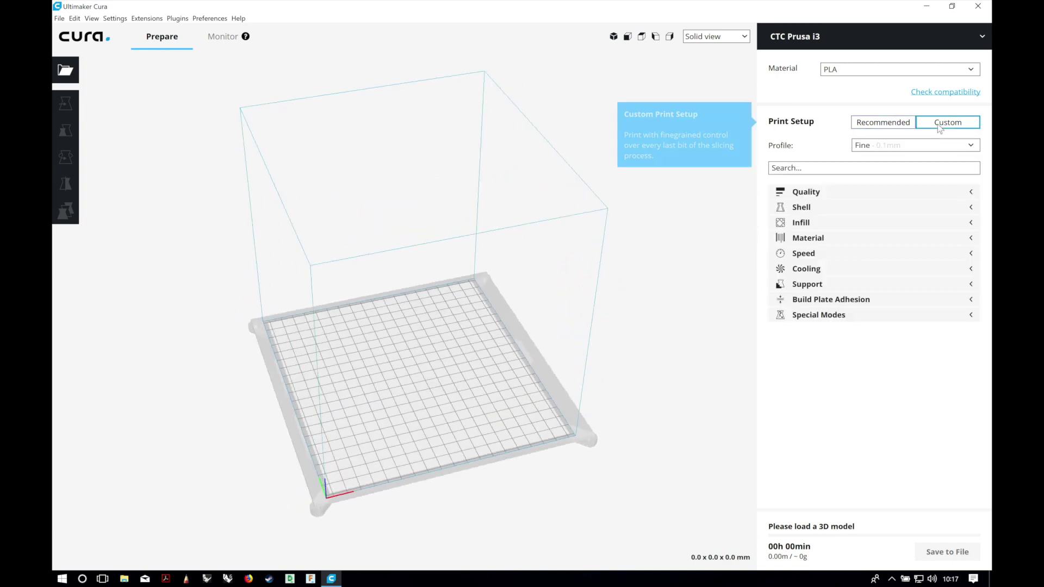
click(945, 123)
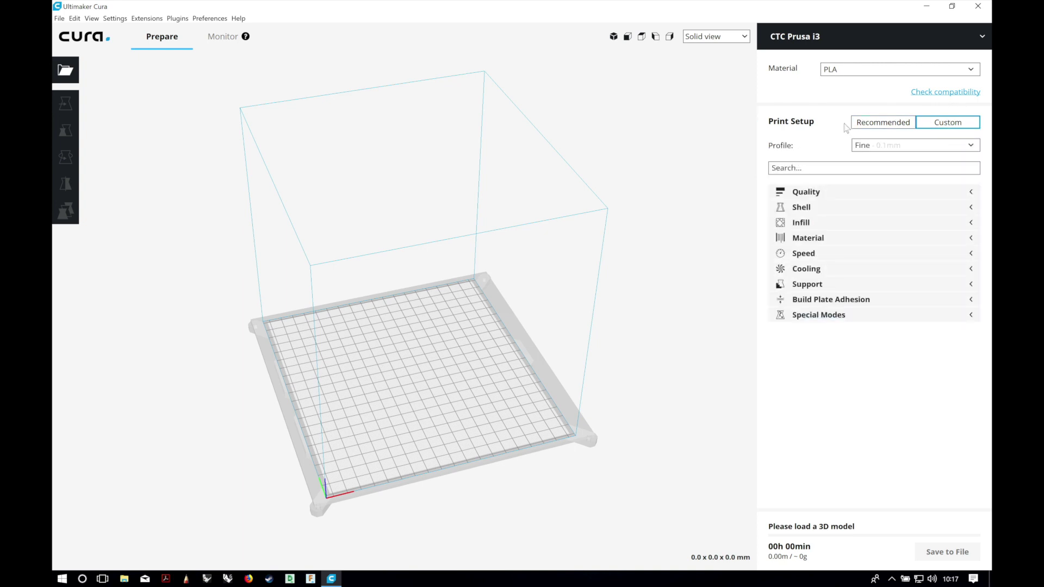
- Expand and collapse the Quality, Shell and Infill categories of the Fine profile
click(807, 199)
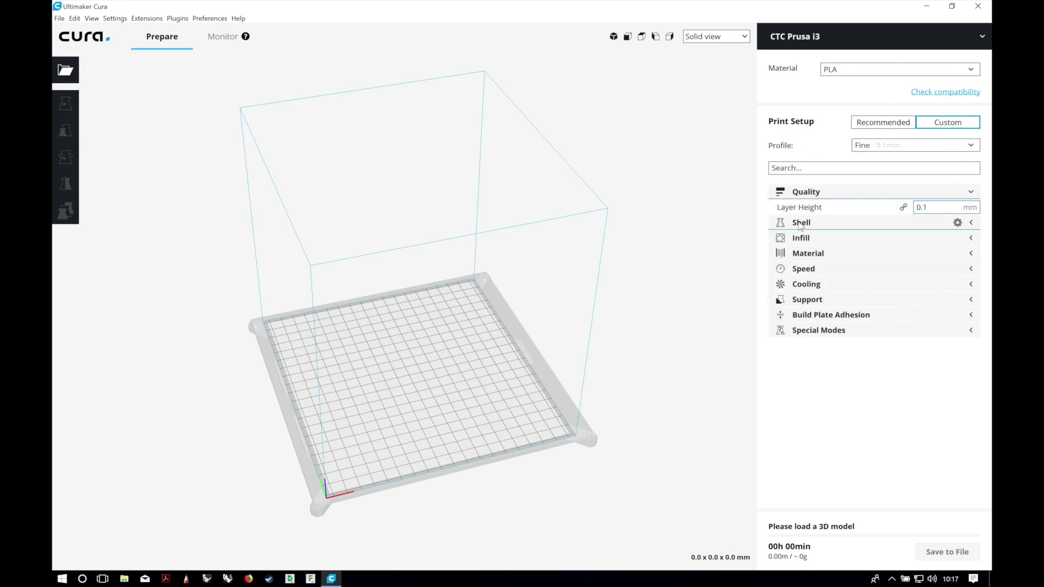
click(805, 223)
click(807, 269)
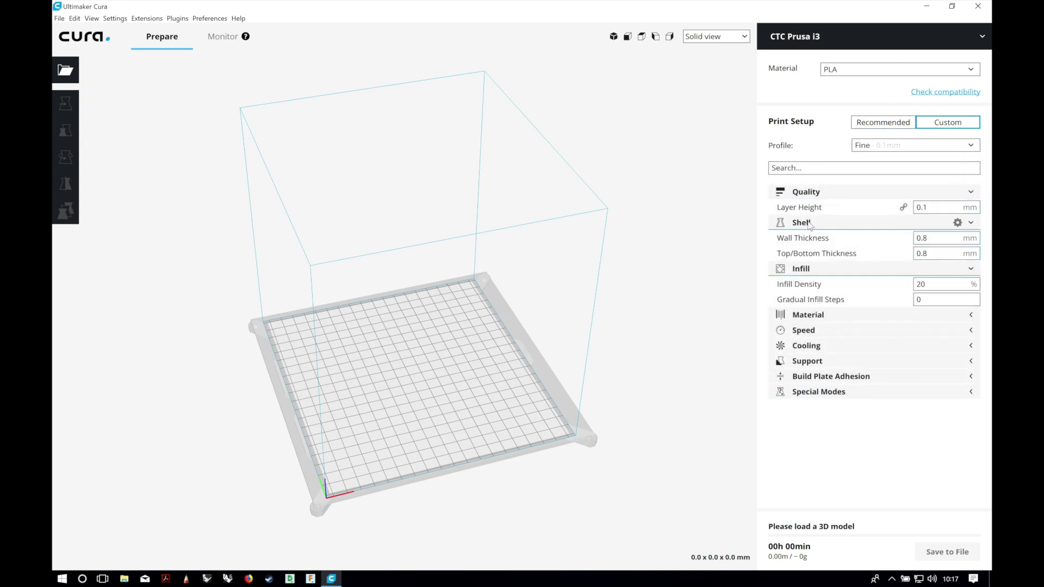
click(811, 223)
click(810, 193)
click(805, 223)
right_drag(388, 305, 403, 292)
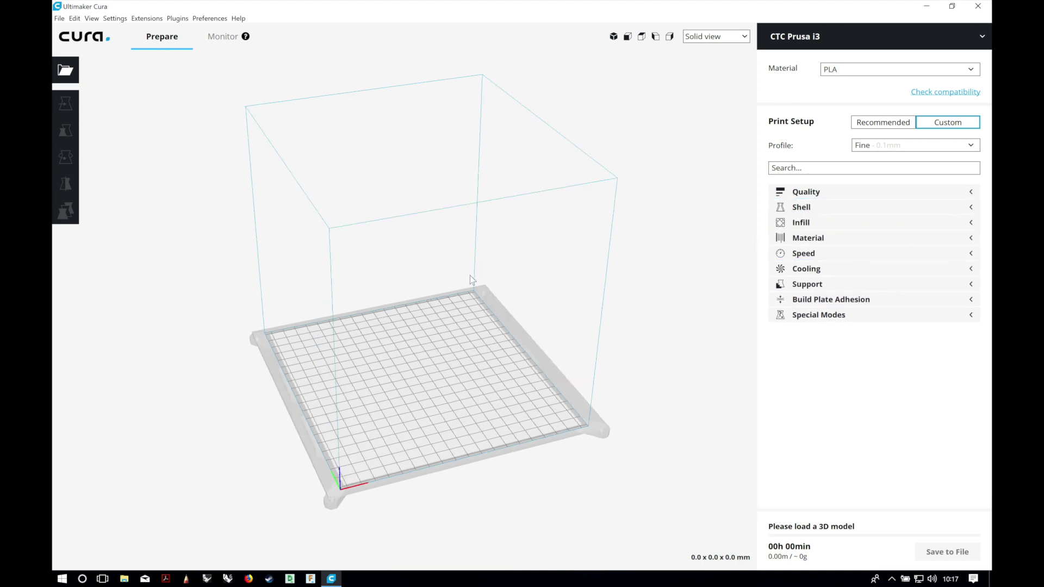